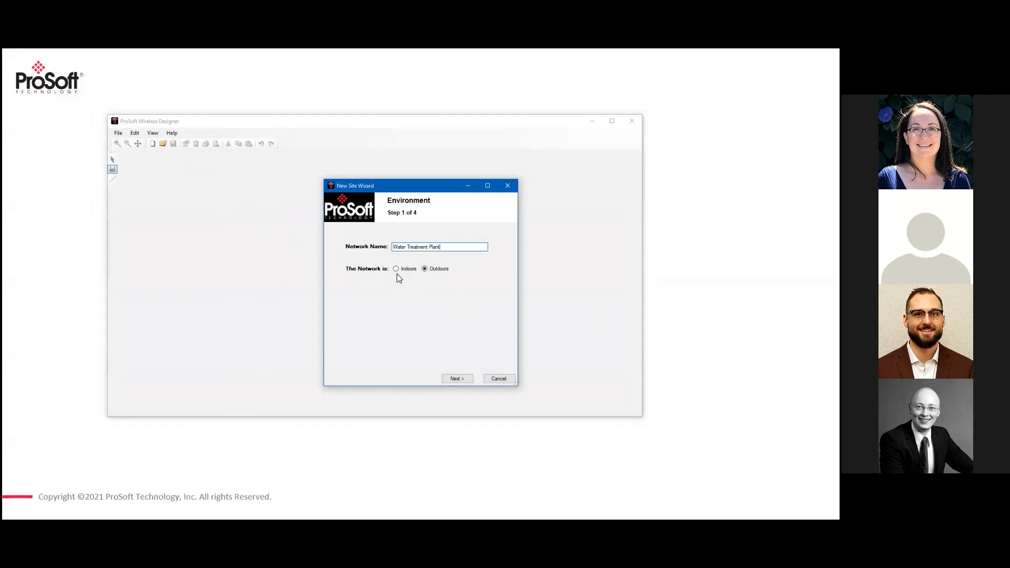
Choose the RLX2-IHG-A radio from the 802.11 Infrastructure group as the new network's radio type
left_click(458, 379)
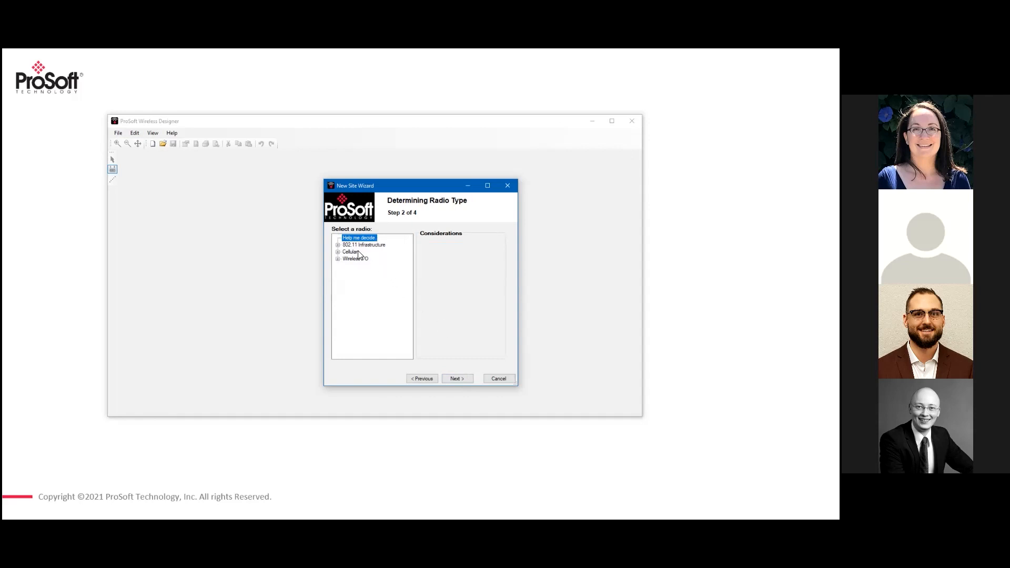
left_click(338, 245)
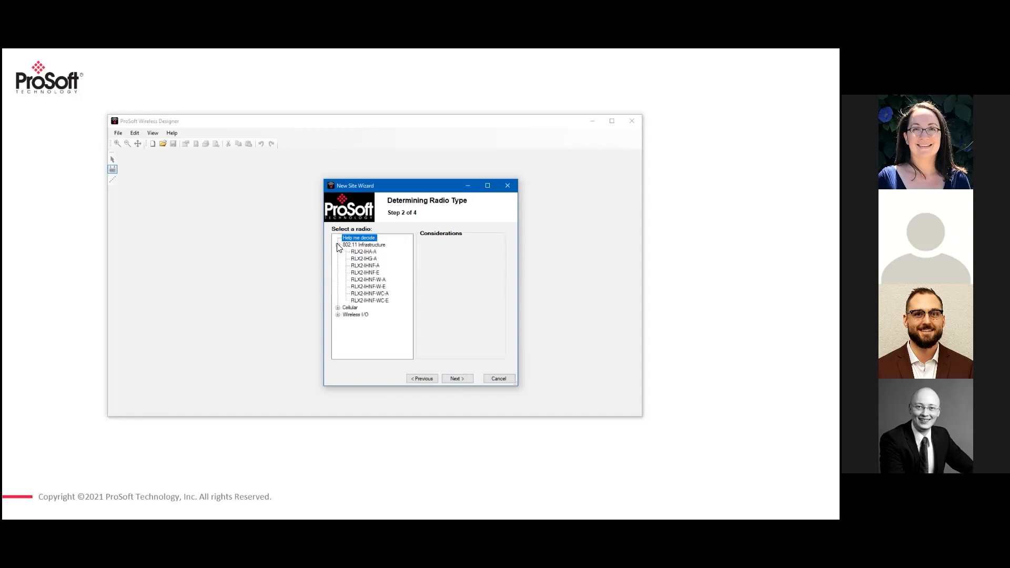
left_click(352, 245)
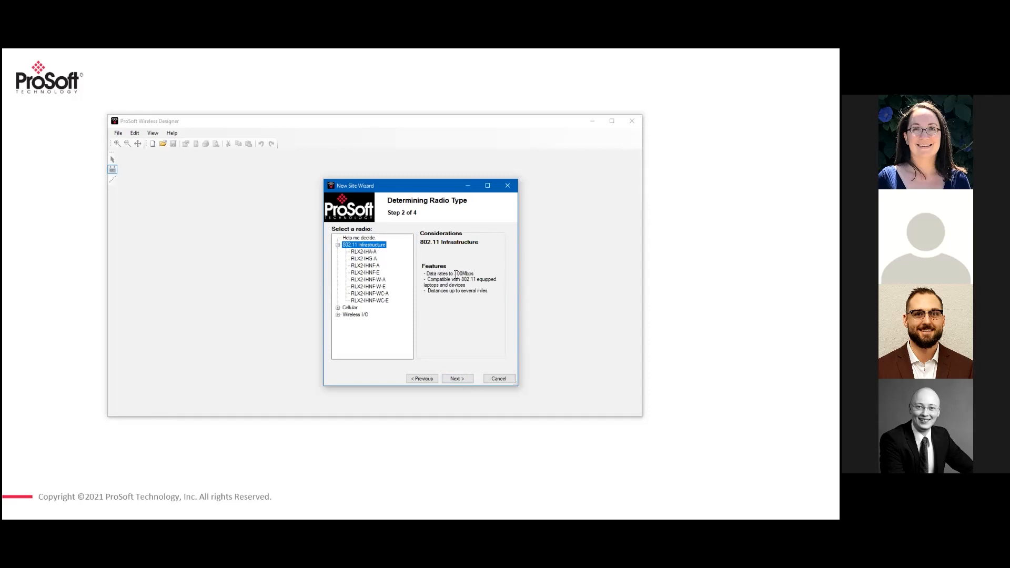
left_click_drag(454, 273, 466, 273)
left_click(367, 262)
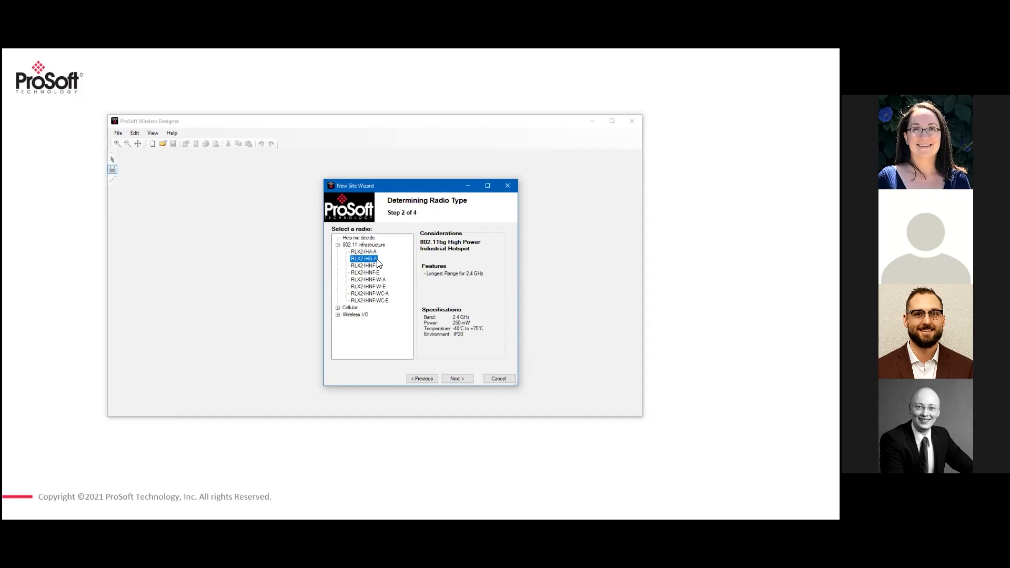
left_click_drag(465, 274, 475, 275)
left_click(369, 260)
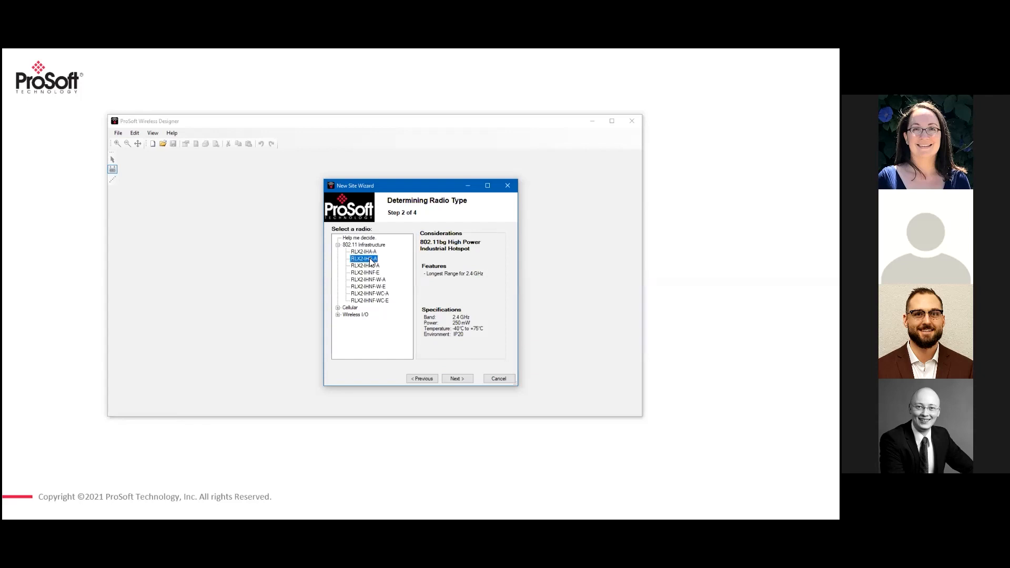
left_click(459, 377)
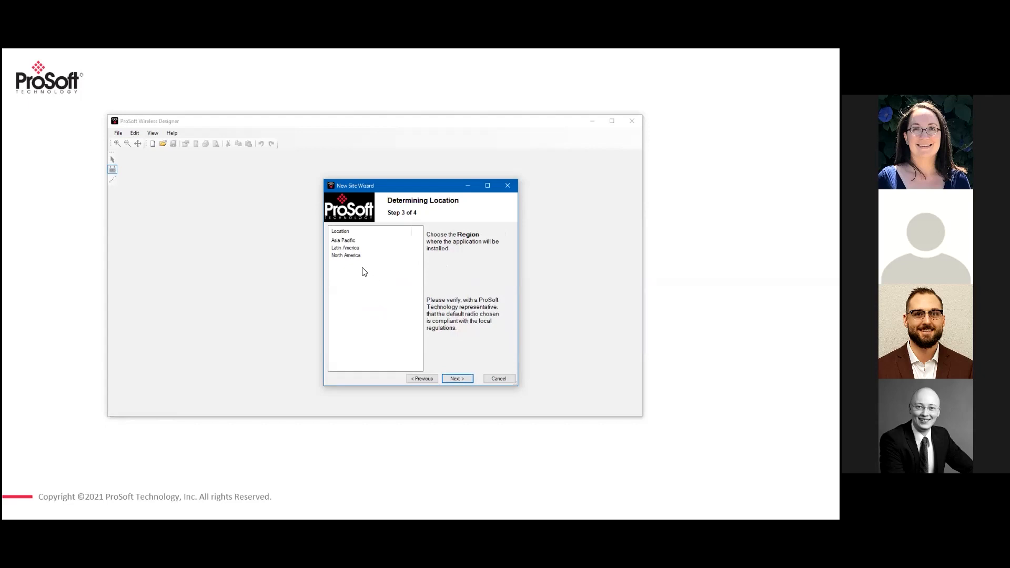
Set the installation region to North America and finish creating the new site network
left_click(347, 256)
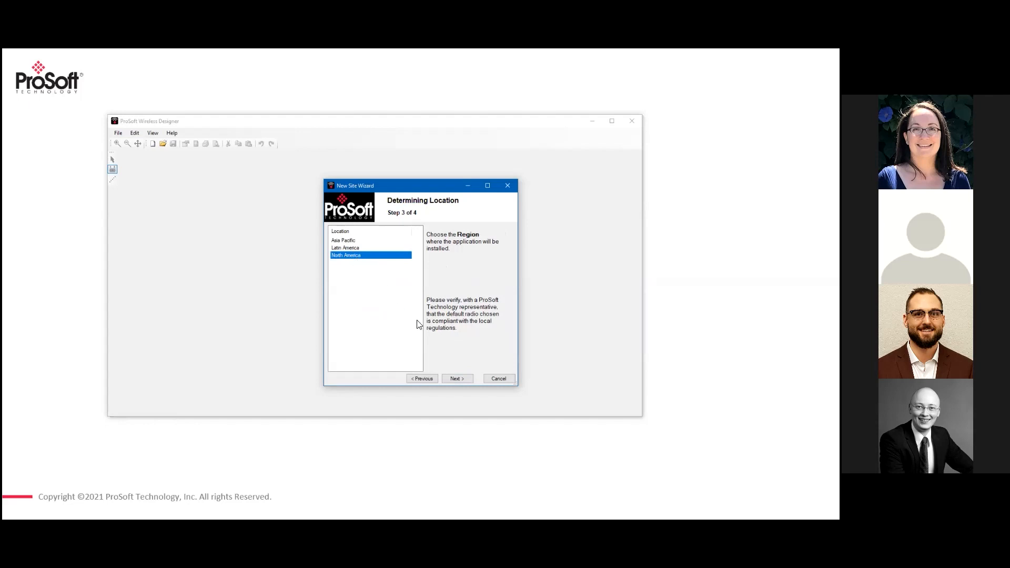
left_click(458, 379)
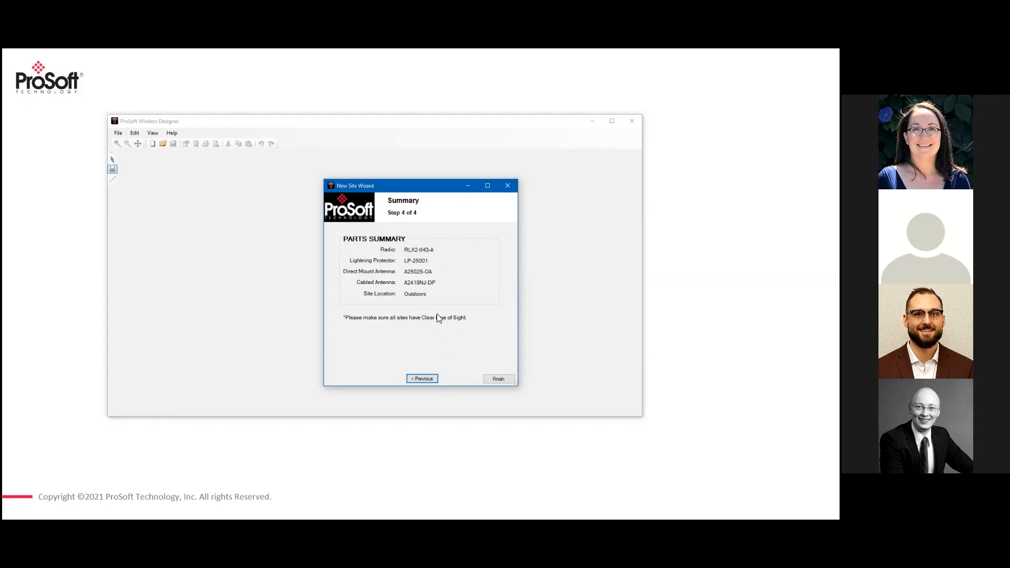
left_click(495, 378)
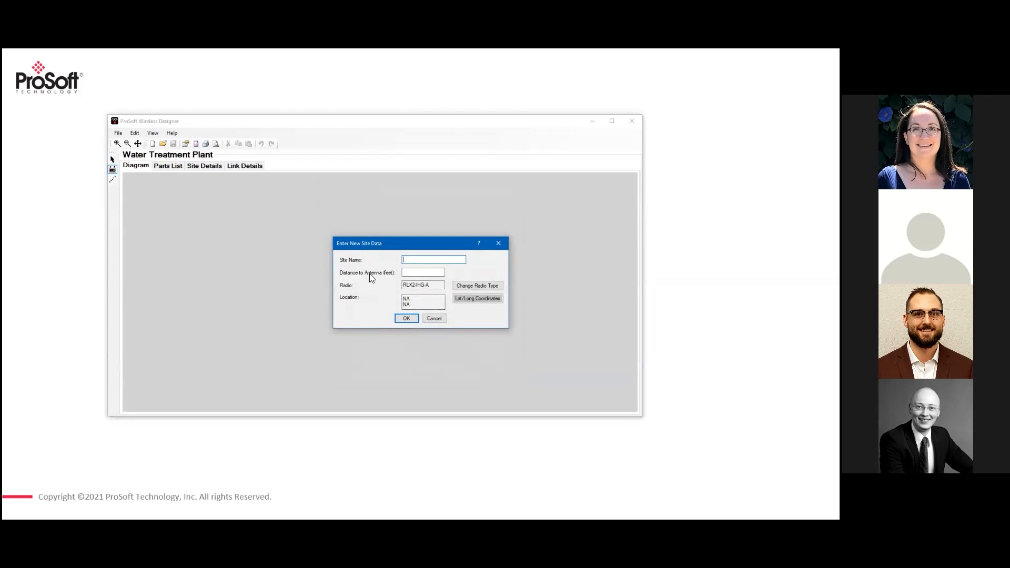
Name the first site Control Room, set its antenna distance to 10 feet and enter latitude 39.6654972547
type("Contro")
type("l Room")
type("10")
left_click(466, 299)
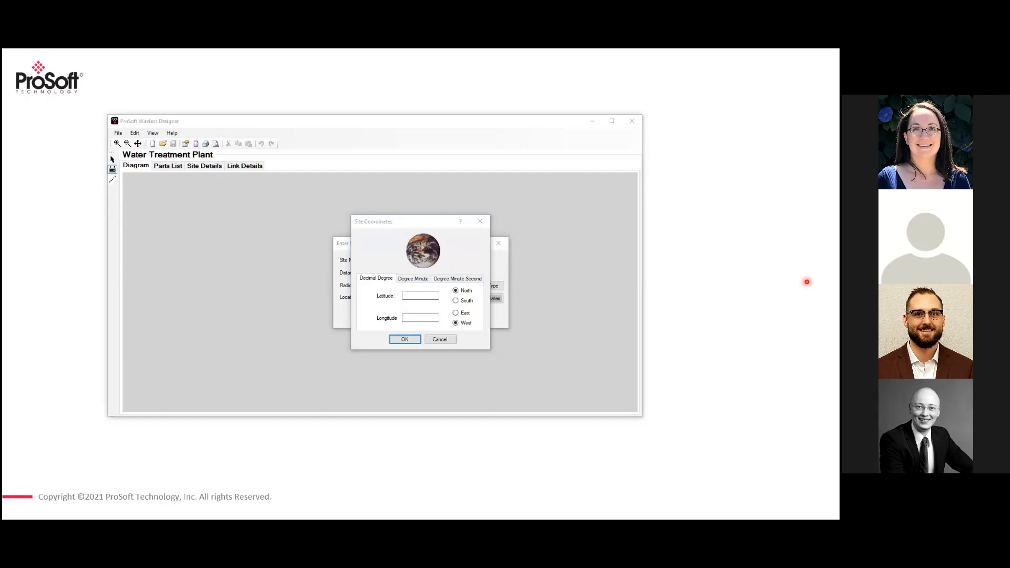
left_click(412, 296)
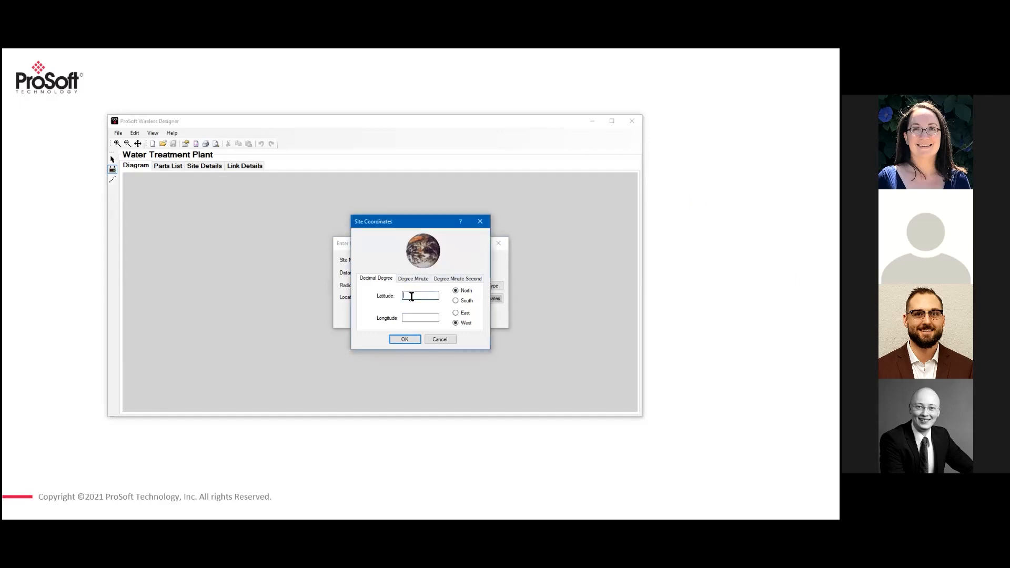
type("39.6654972547")
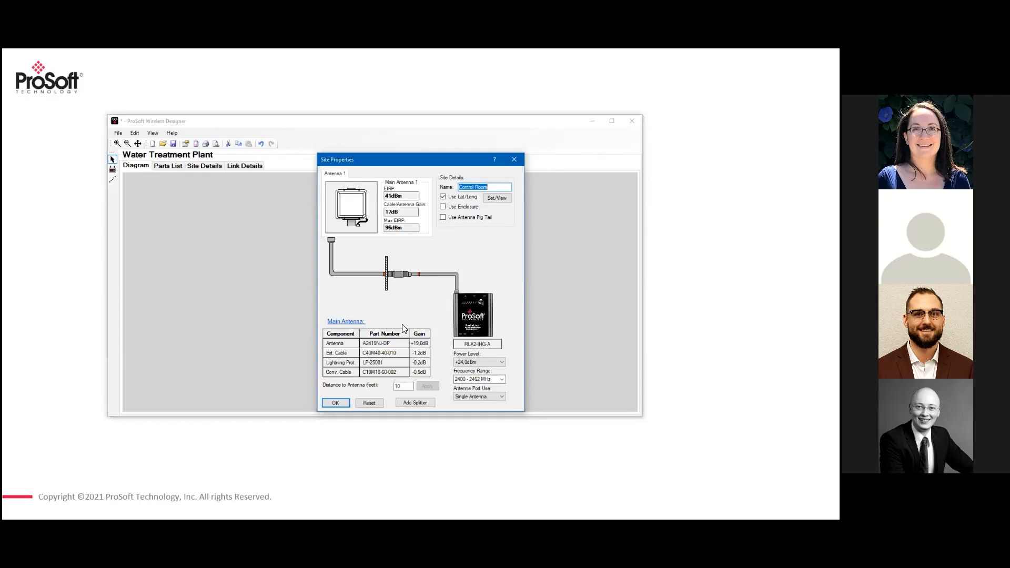
Replace the Control Room's main antenna with the Omni model A2409NJ-OCD and apply the site properties
double_click(390, 342)
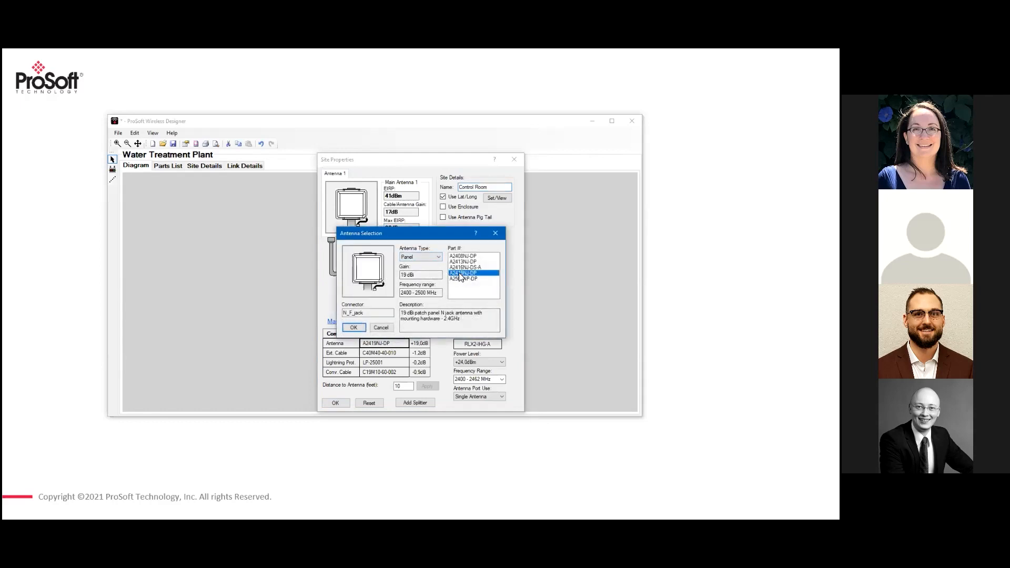
left_click(435, 257)
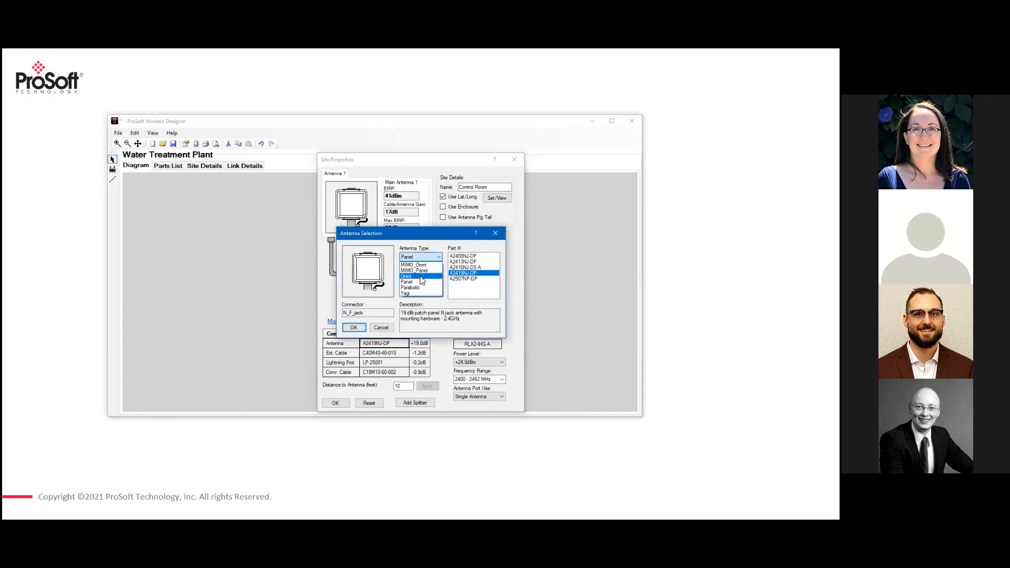
left_click(422, 277)
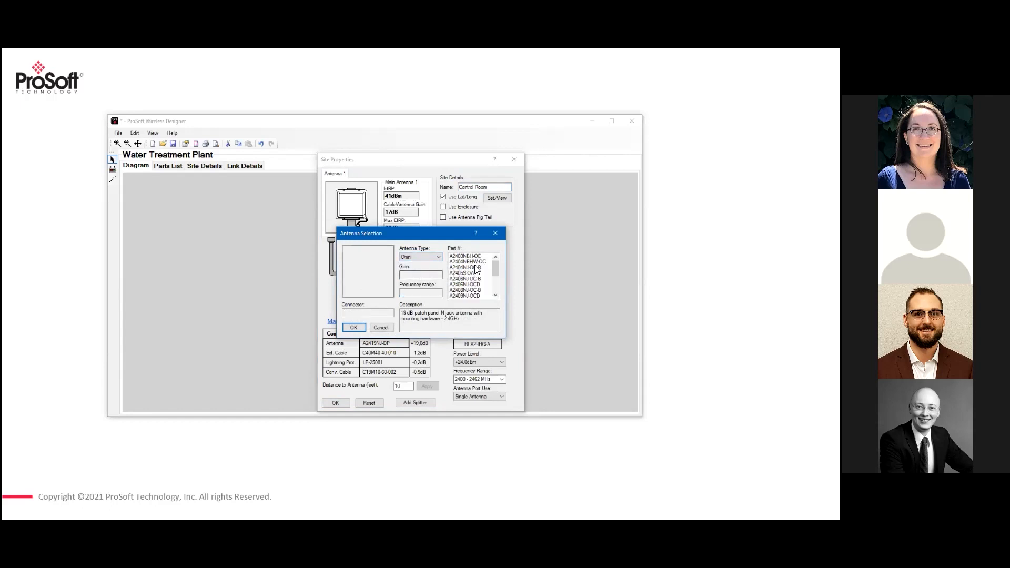
left_click_drag(498, 264, 498, 268)
left_click_drag(497, 265, 498, 268)
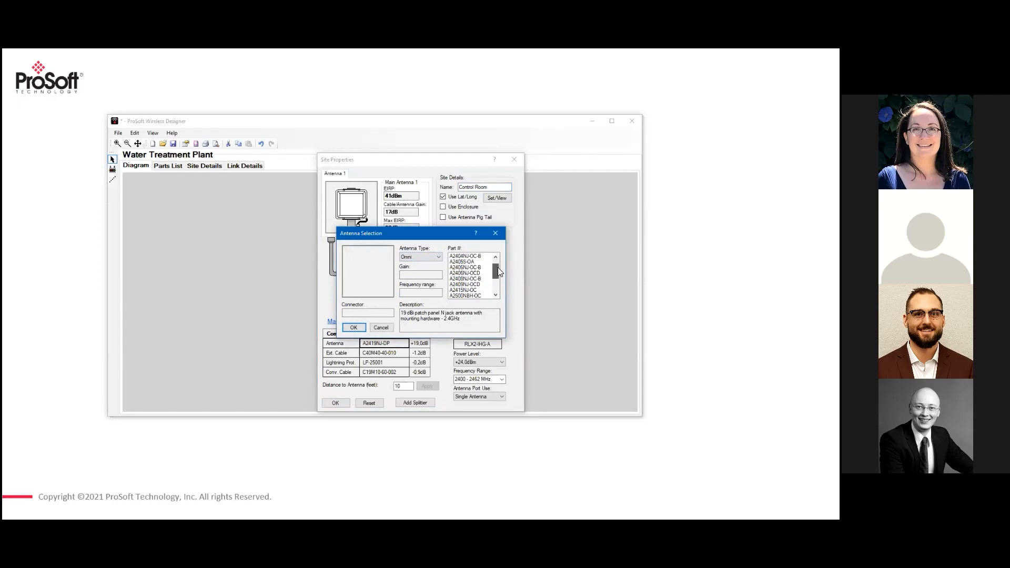
left_click(455, 284)
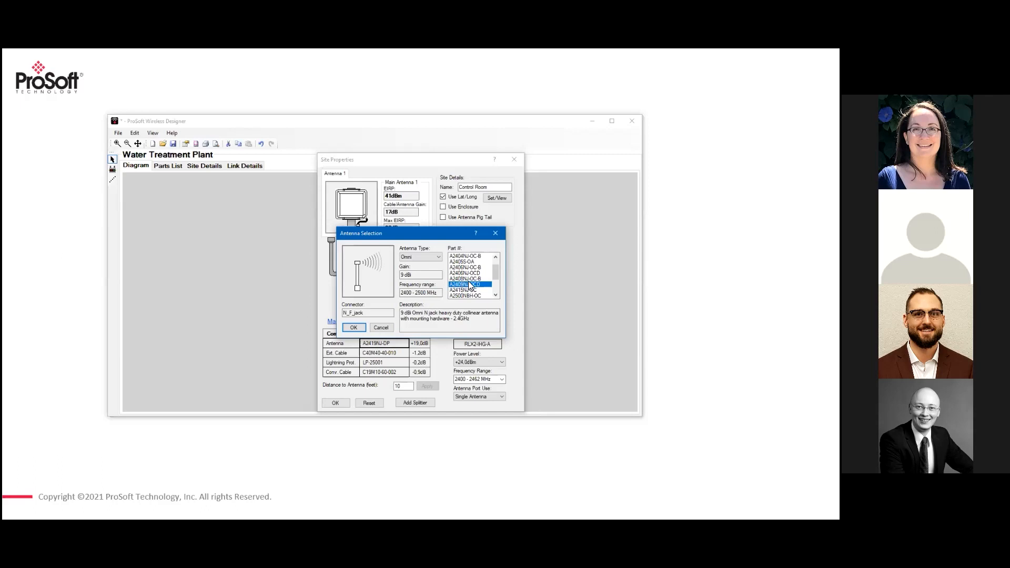
left_click(351, 327)
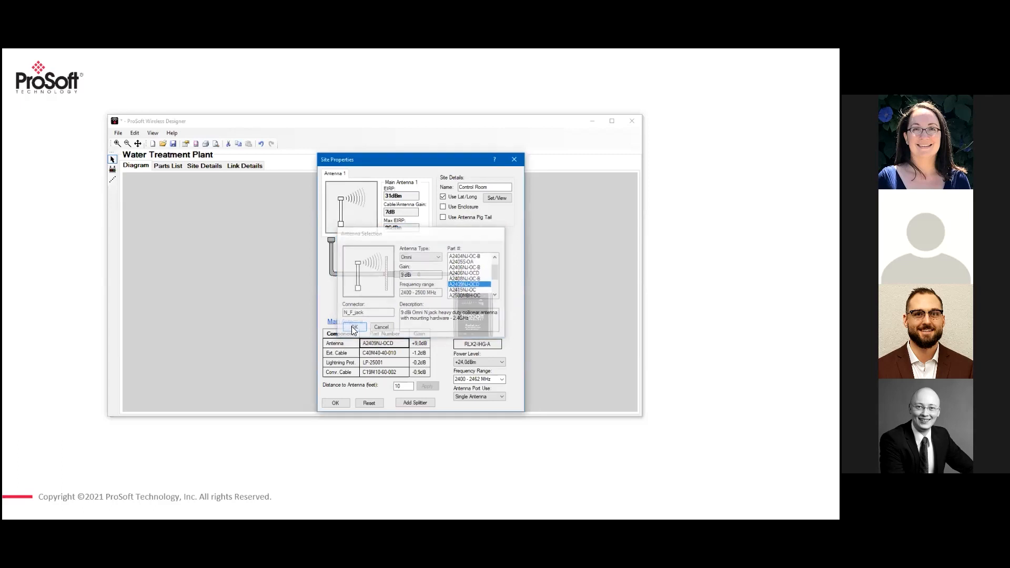
left_click(340, 402)
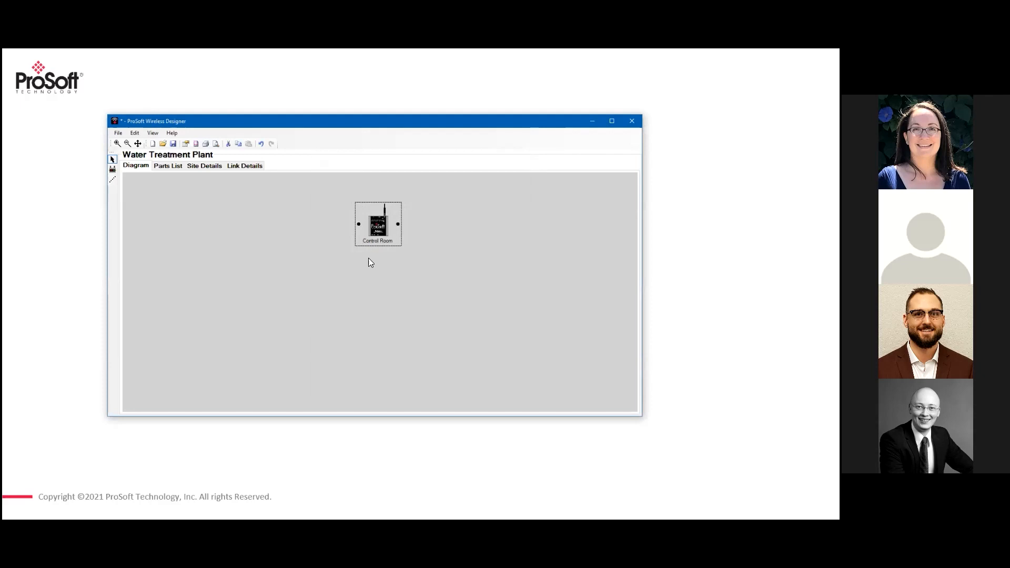
Duplicate the Control Room site and arrange the copy below and to the left of the original in the diagram
left_click(379, 226)
left_click(239, 145)
left_click(249, 145)
left_click_drag(387, 241, 277, 297)
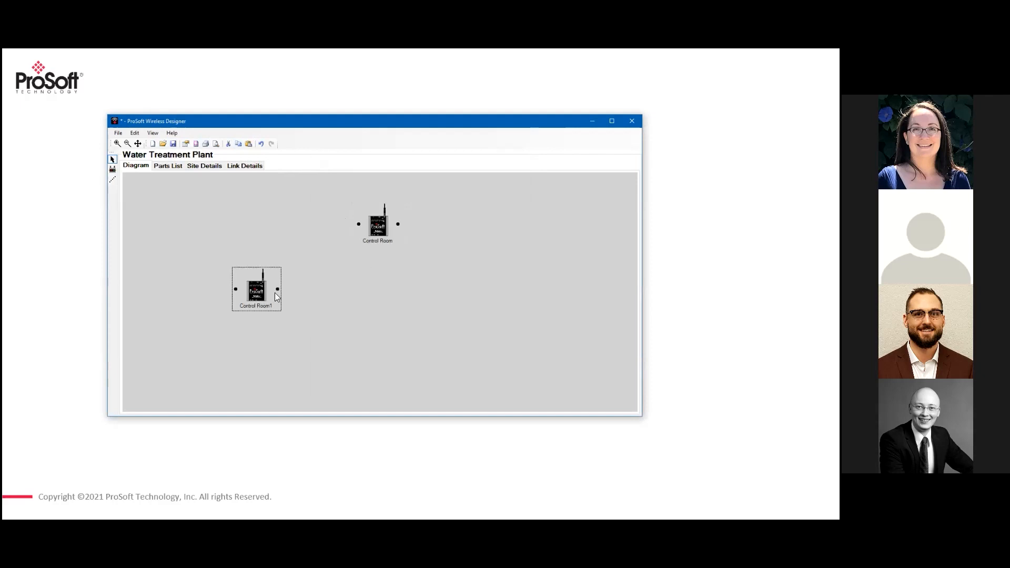
left_click_drag(378, 223, 385, 208)
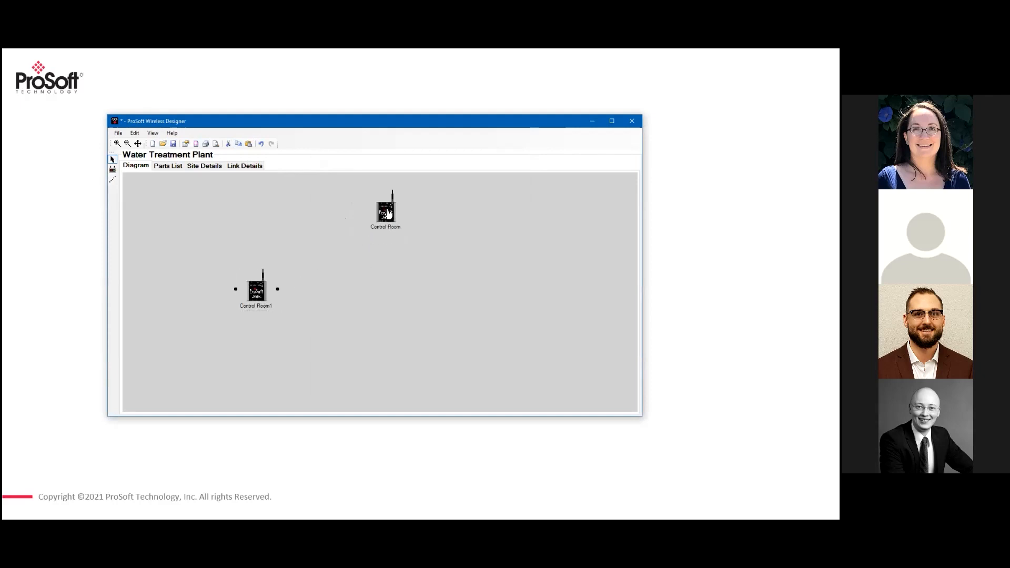
left_click_drag(261, 298, 254, 301)
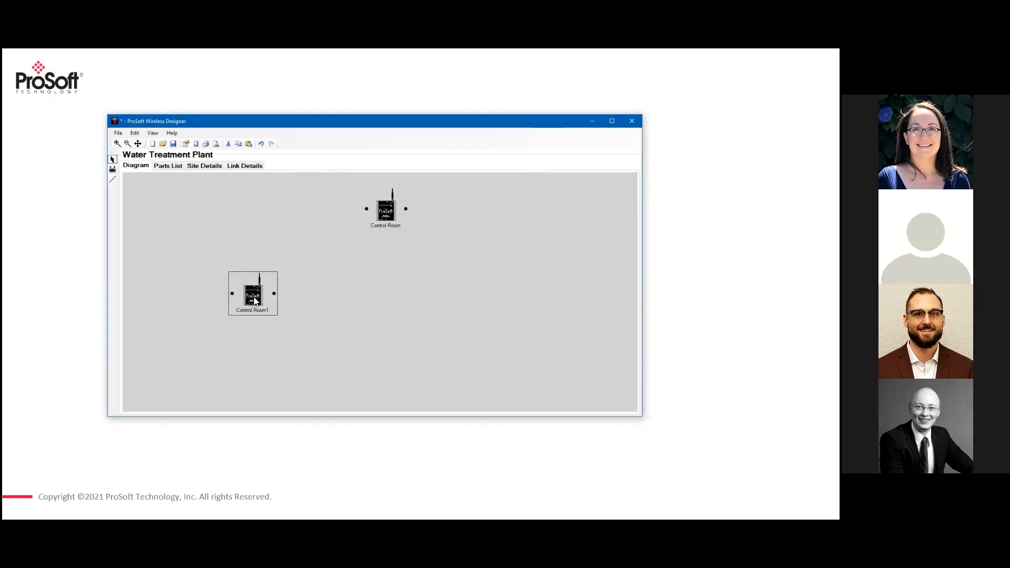
Rename the copied site Repeater and set its latitude to 39.6635693790
double_click(253, 301)
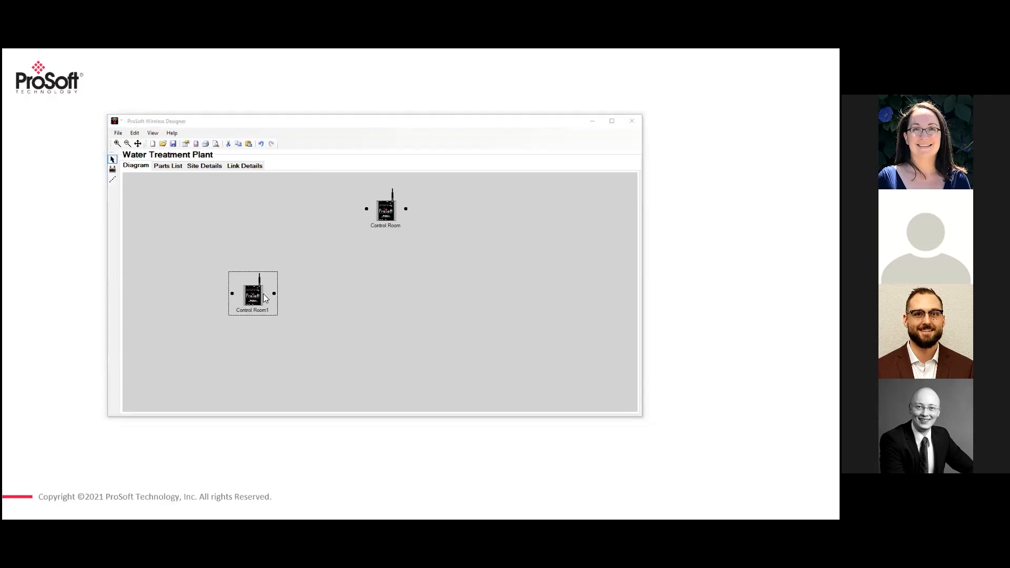
type("Repeater")
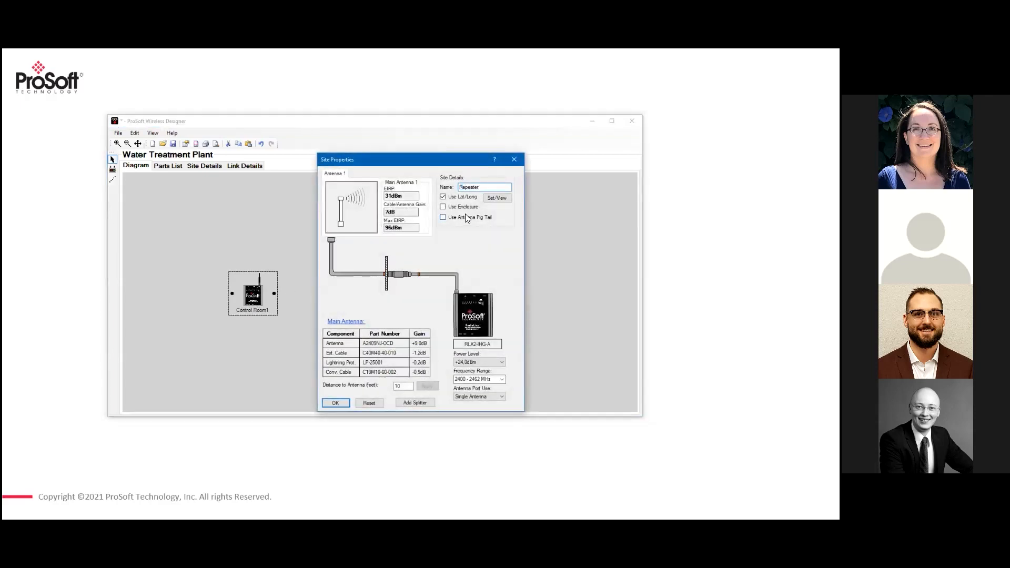
left_click(496, 198)
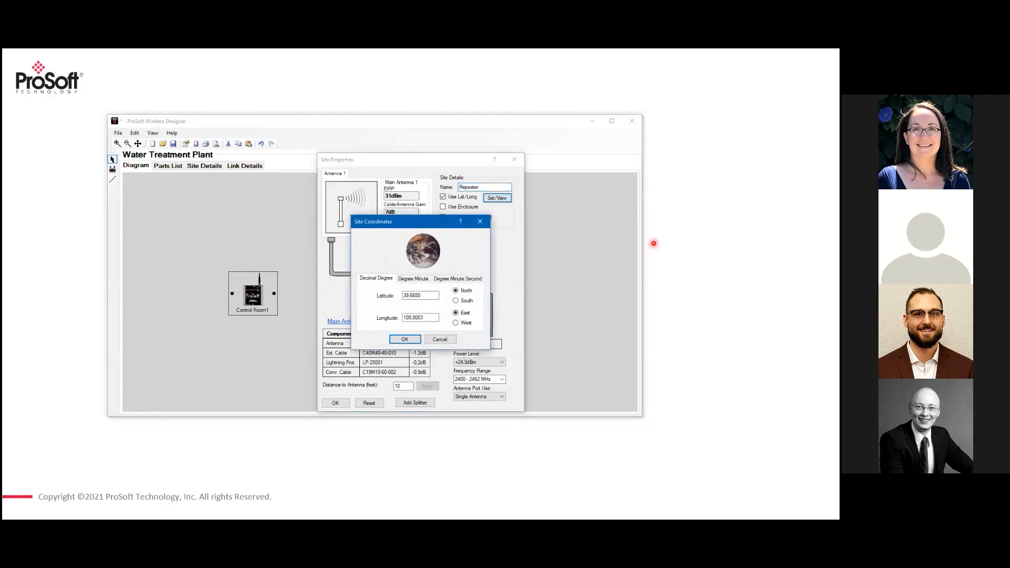
left_click(809, 266)
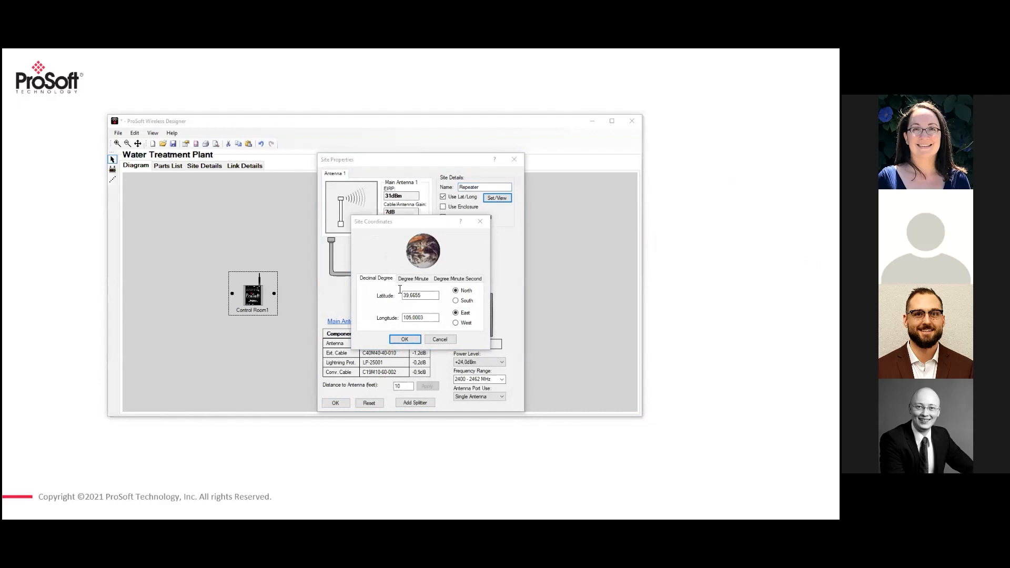
left_click_drag(402, 295, 430, 295)
type("39.663569390")
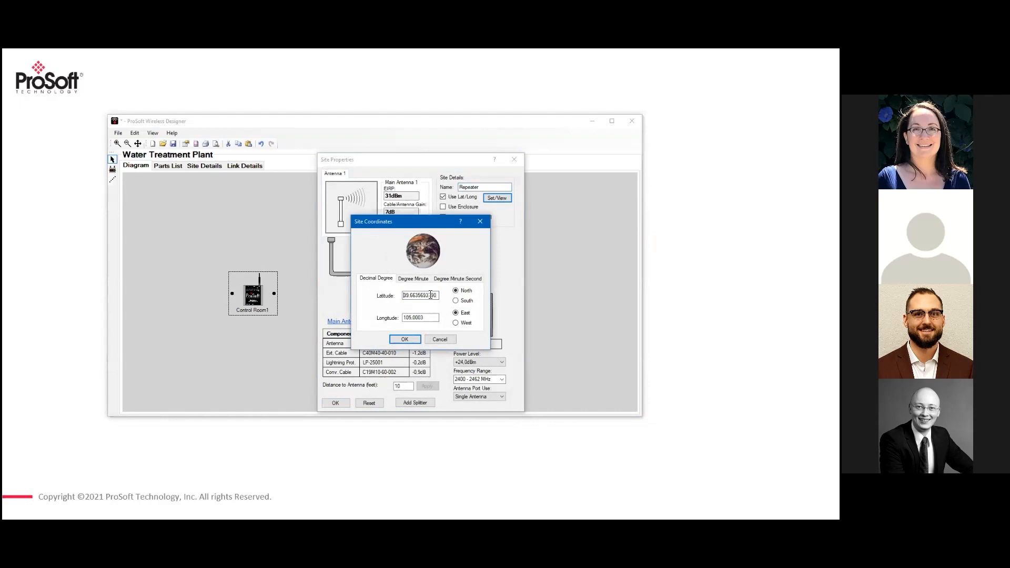
key("Delete")
type(".")
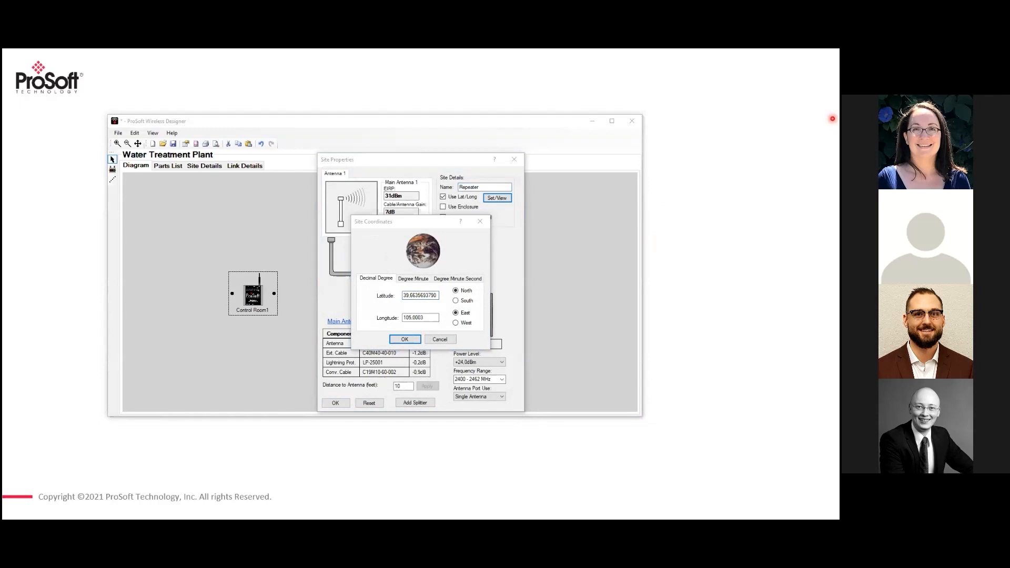
Enter -105.00325371 as the Repeater's longitude, clean up the entry, and apply the coordinates and site properties
double_click(427, 318)
type("-105.00325371")
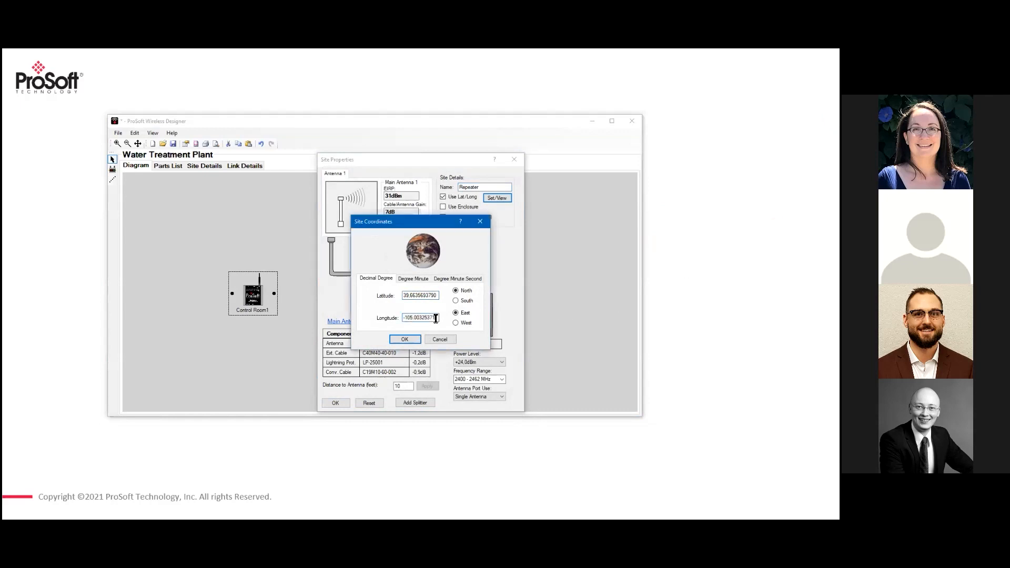
key("Delete")
key("Delete")
type("5,")
left_click(405, 339)
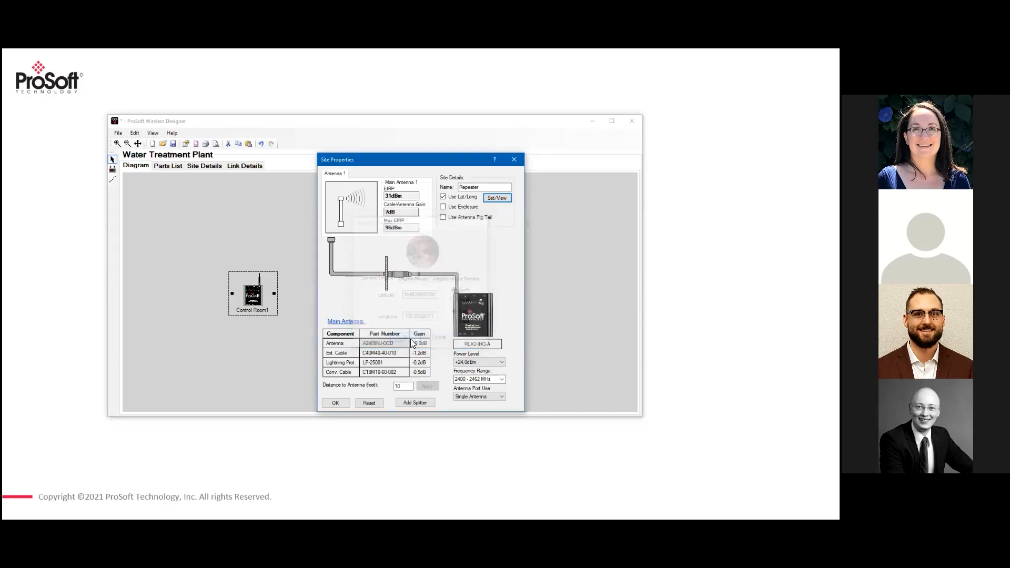
left_click(341, 403)
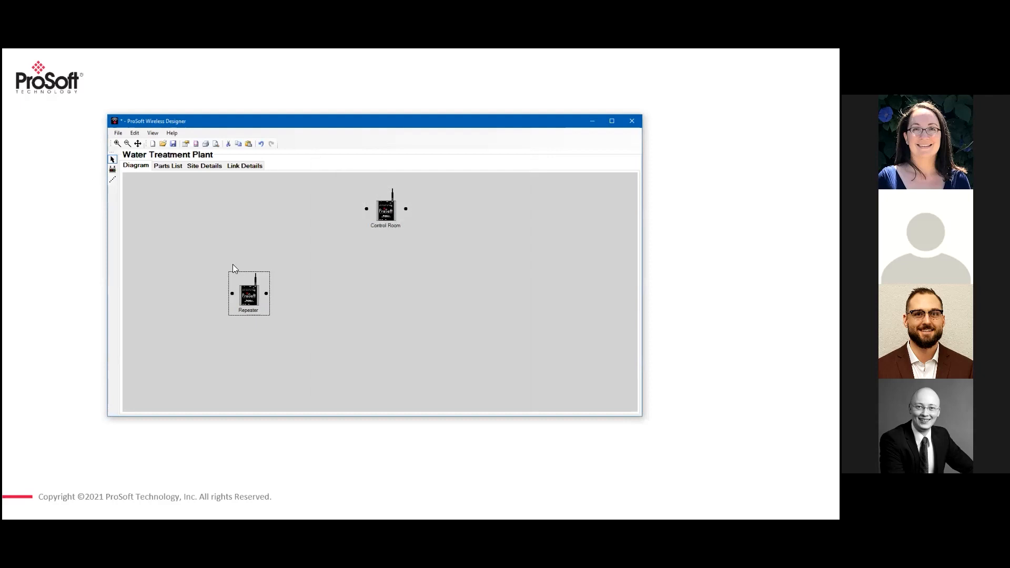
Draw a wireless link from the Repeater to the Control Room
left_click(113, 179)
left_click_drag(267, 293, 366, 208)
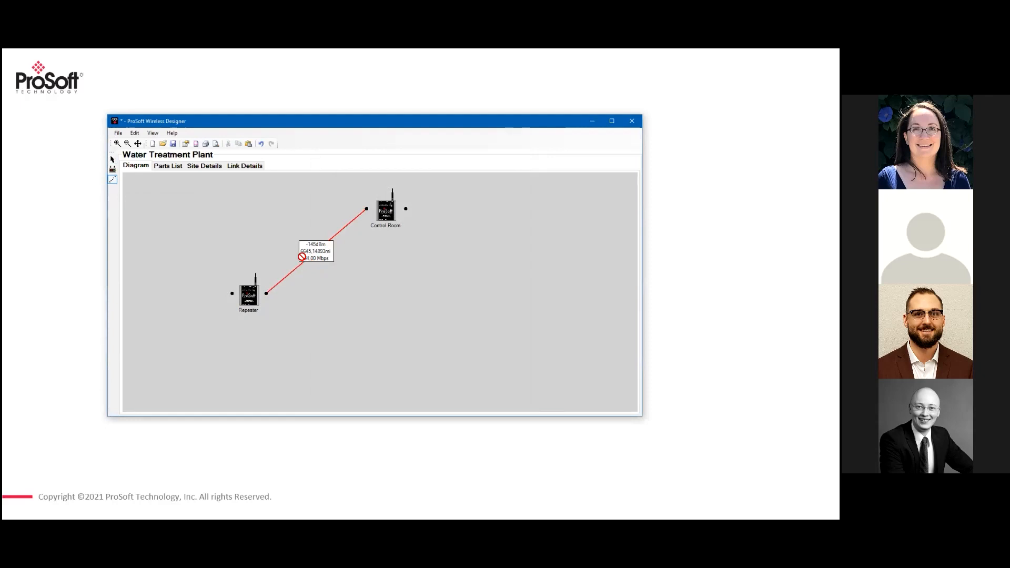
left_click(112, 158)
Set the Control Room site's latitude to 39.66549 in its decimal-degree coordinates
double_click(388, 216)
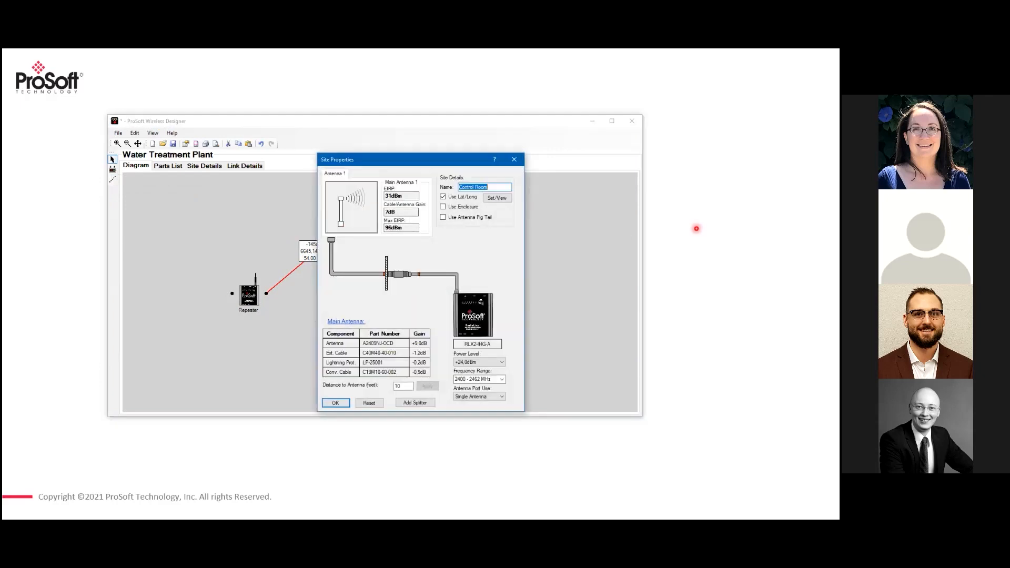
left_click(838, 206)
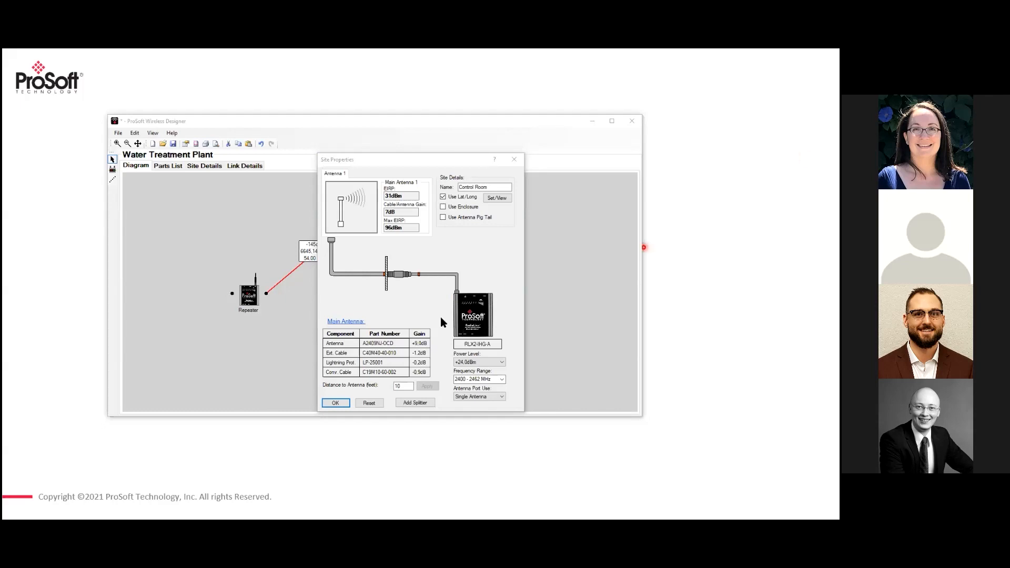
left_click(496, 198)
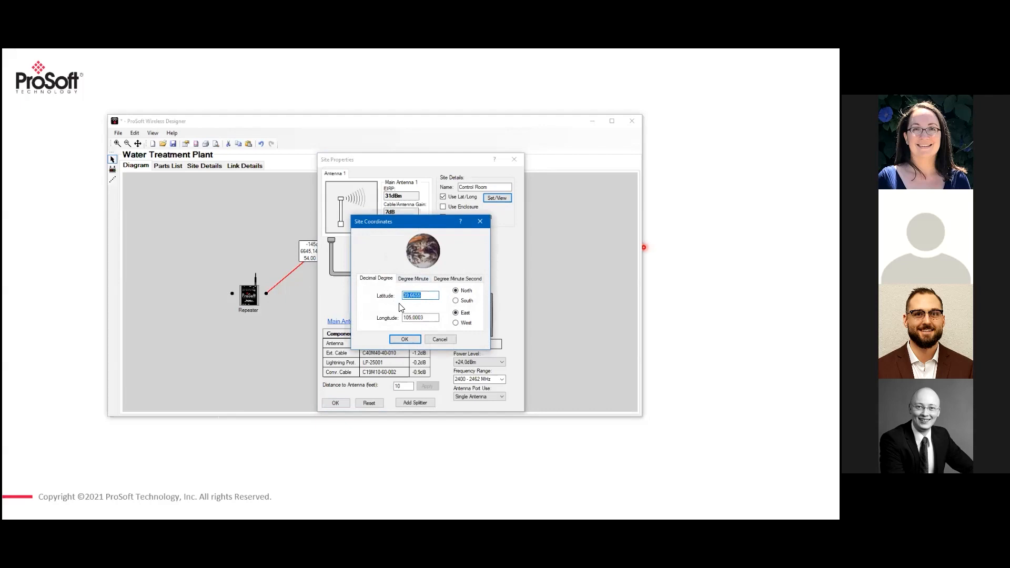
type("39.66549")
left_click(410, 296)
key("alt+Tab")
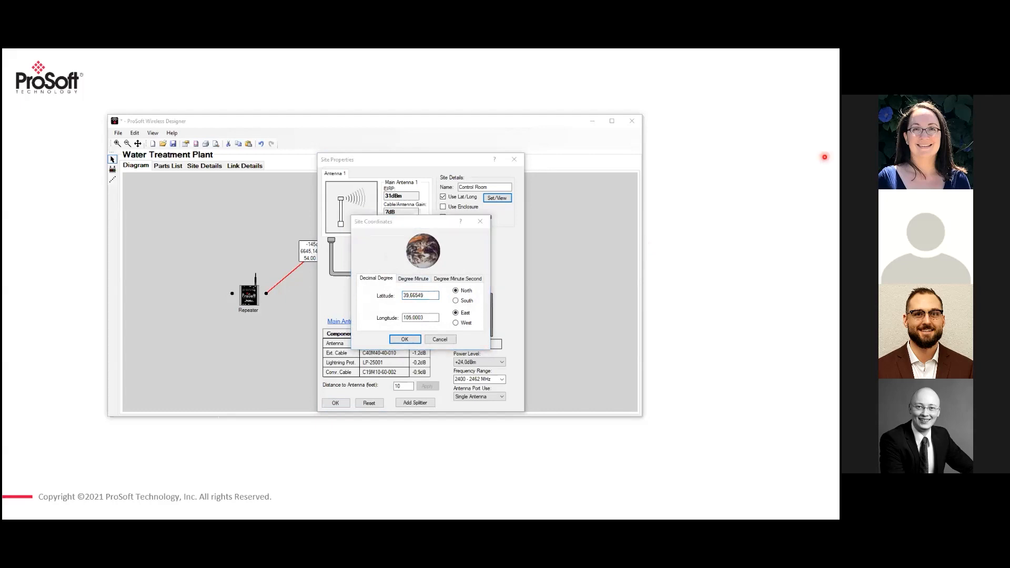
Set the Control Room's longitude to -105.0003 and apply the coordinates and site properties
left_click_drag(433, 318, 404, 319)
type("-105.0003")
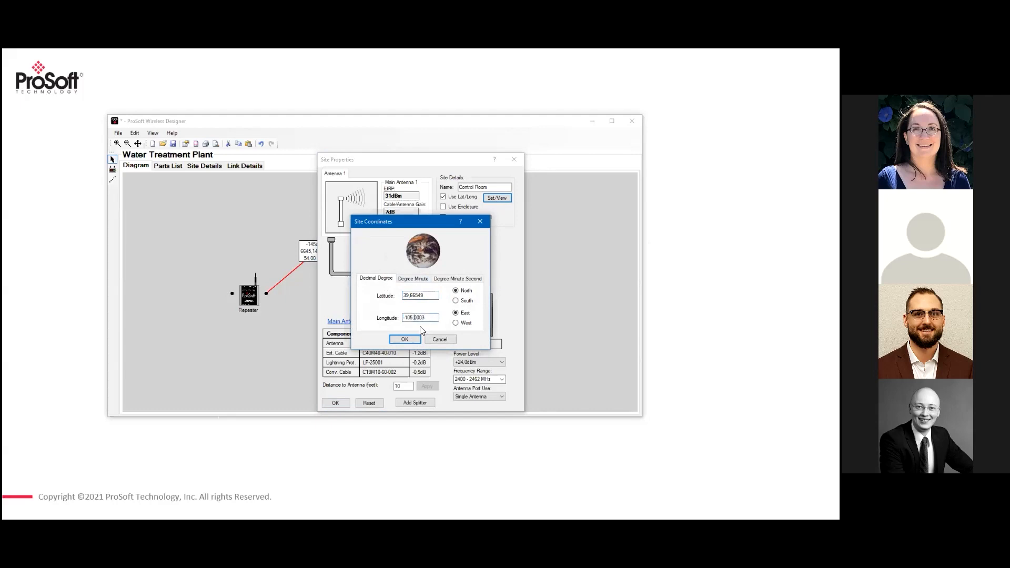
key("BackSpace")
type(",")
left_click(412, 339)
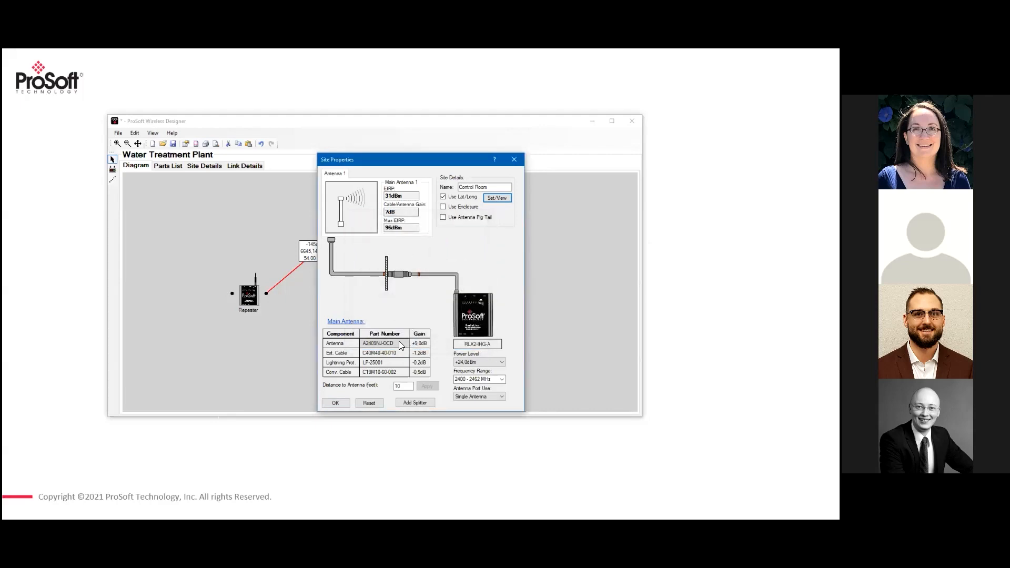
left_click(341, 404)
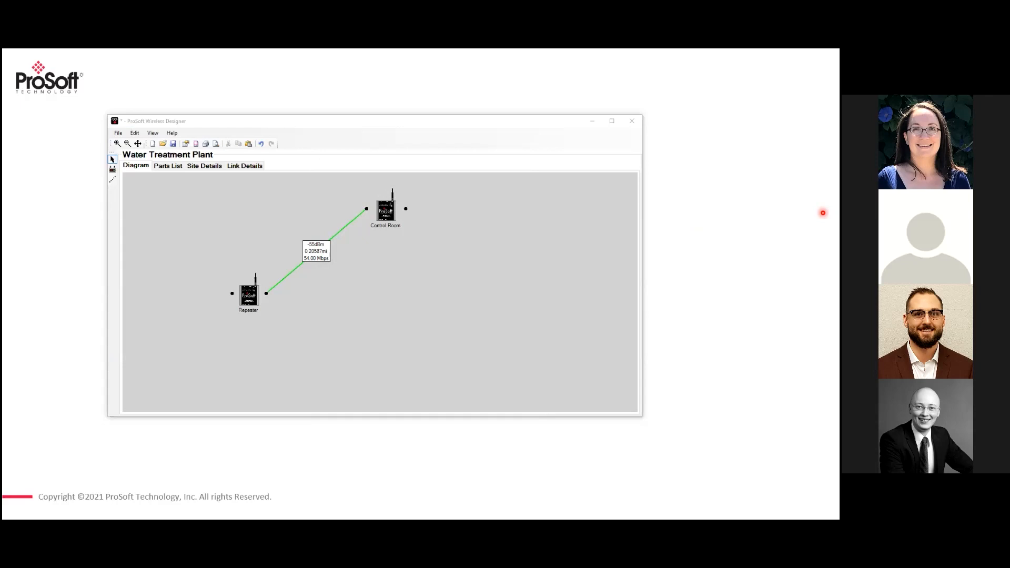
Duplicate the Repeater site, place the copy below and to the right of the original, and rename it Basin 1
left_click(348, 311)
left_click(251, 295)
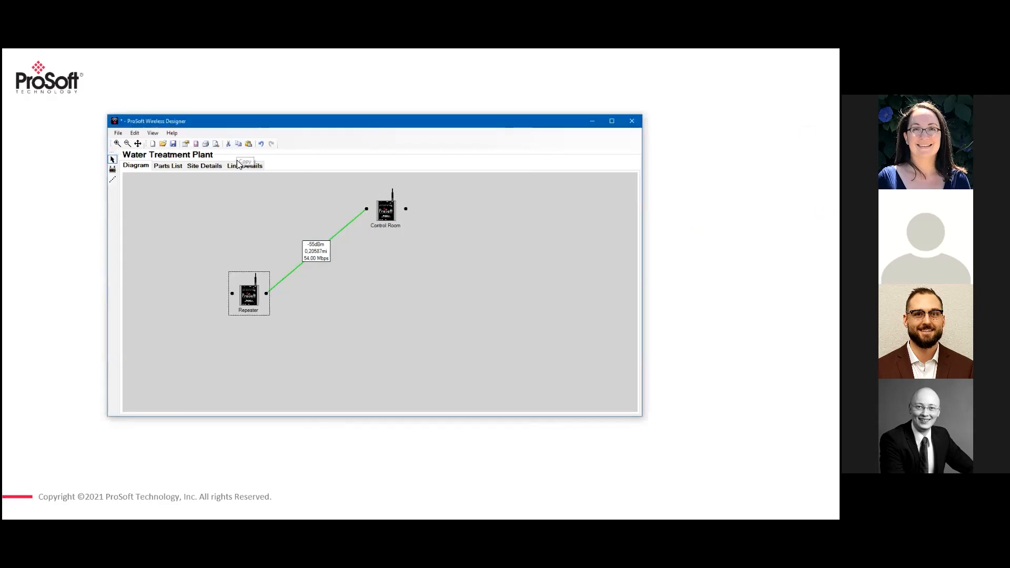
left_click(251, 143)
left_click_drag(261, 305, 345, 340)
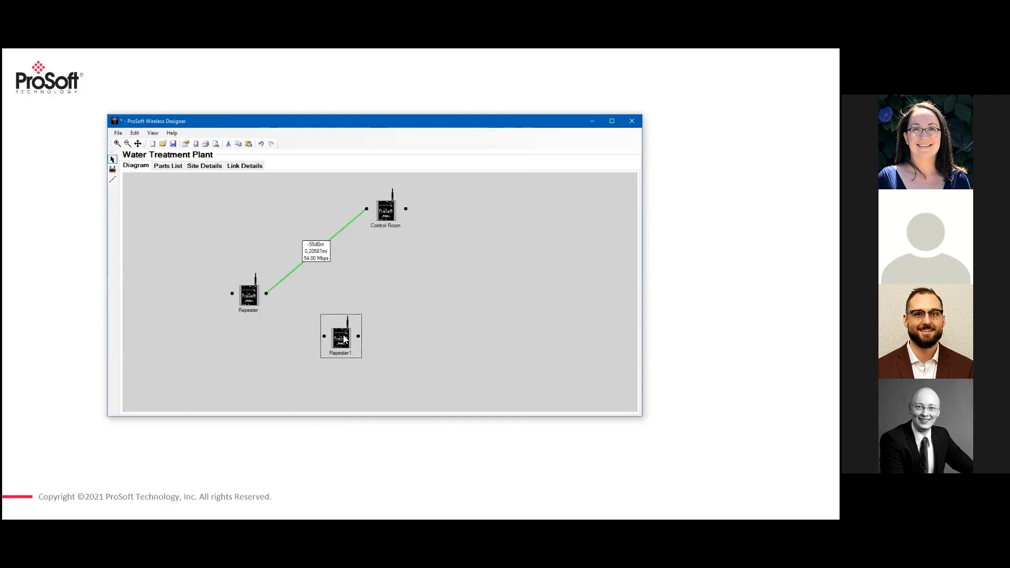
double_click(345, 340)
type("Basin 1")
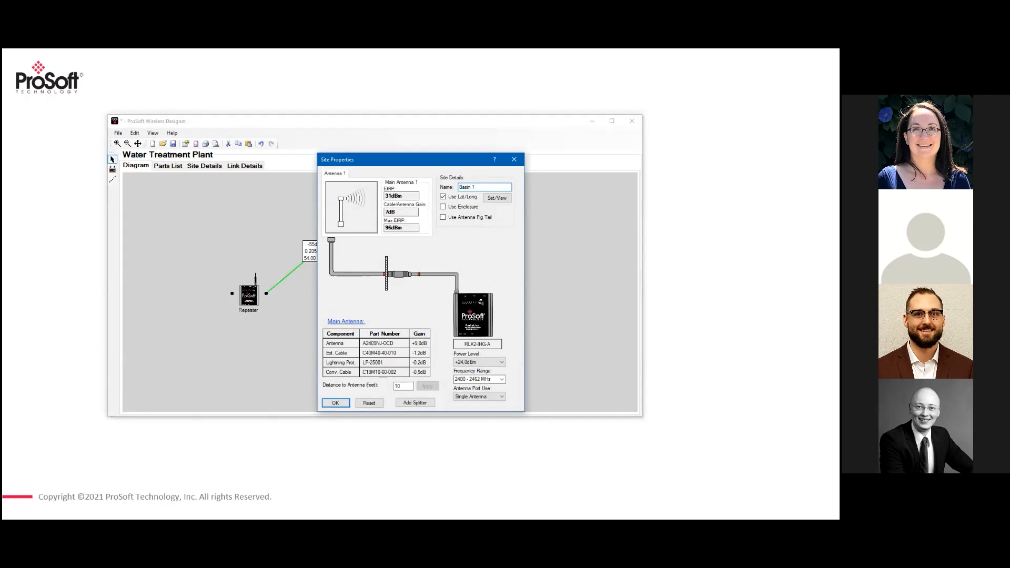
Clear the wrongly pasted text from Basin 1's latitude and set it to 39.66252324
left_click(497, 198)
left_click_drag(427, 298, 394, 298)
type("<?xml version")
key("ctrl+a")
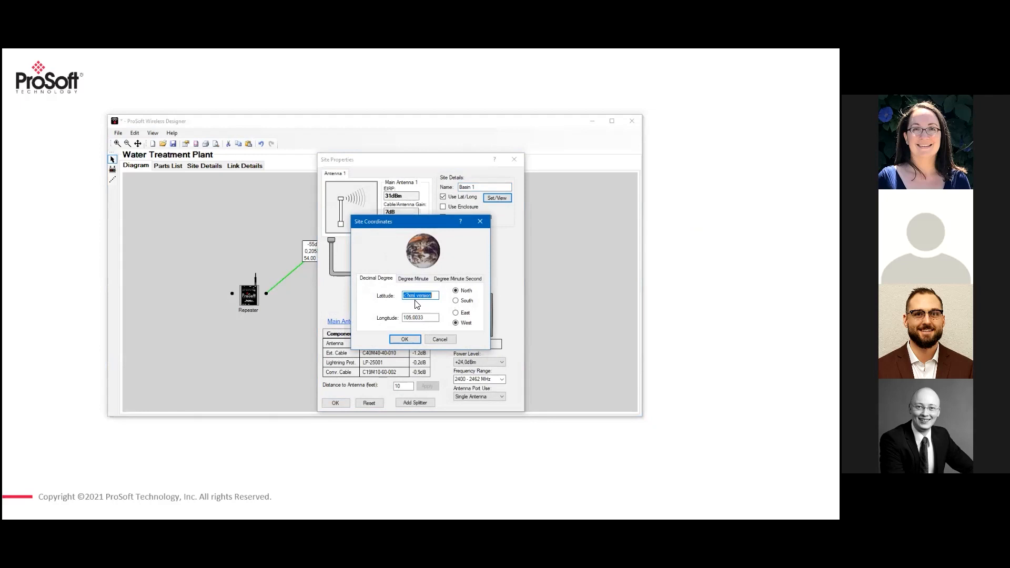
key("BackSpace")
key("alt+Tab")
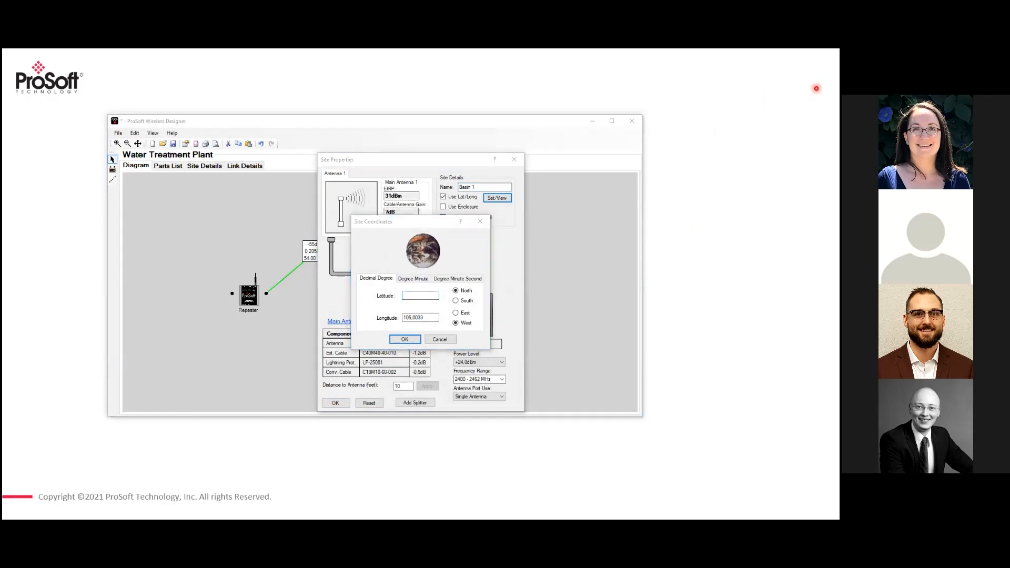
left_click(413, 298)
type("39.61252324")
left_click(411, 297)
Set Basin 1's longitude to -105.0020203 and apply the coordinates and site properties
double_click(422, 318)
type("-105.0020203")
key("BackSpace")
type(",")
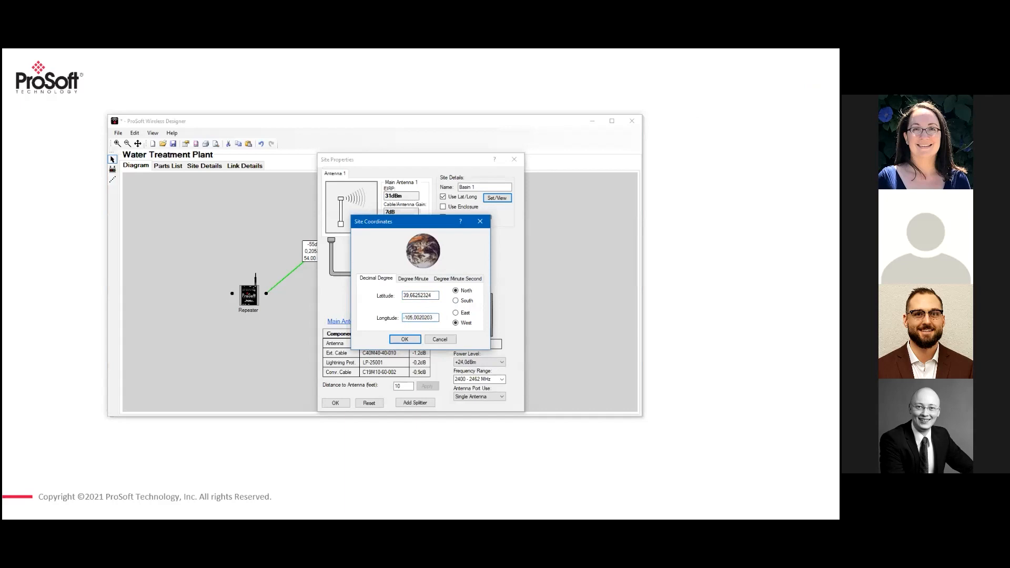
left_click(405, 339)
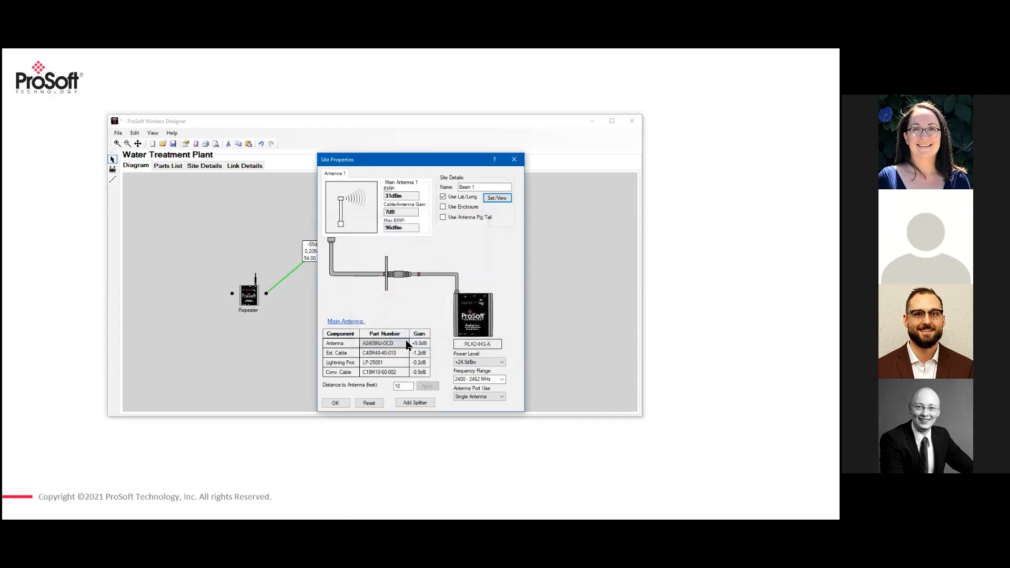
left_click(337, 403)
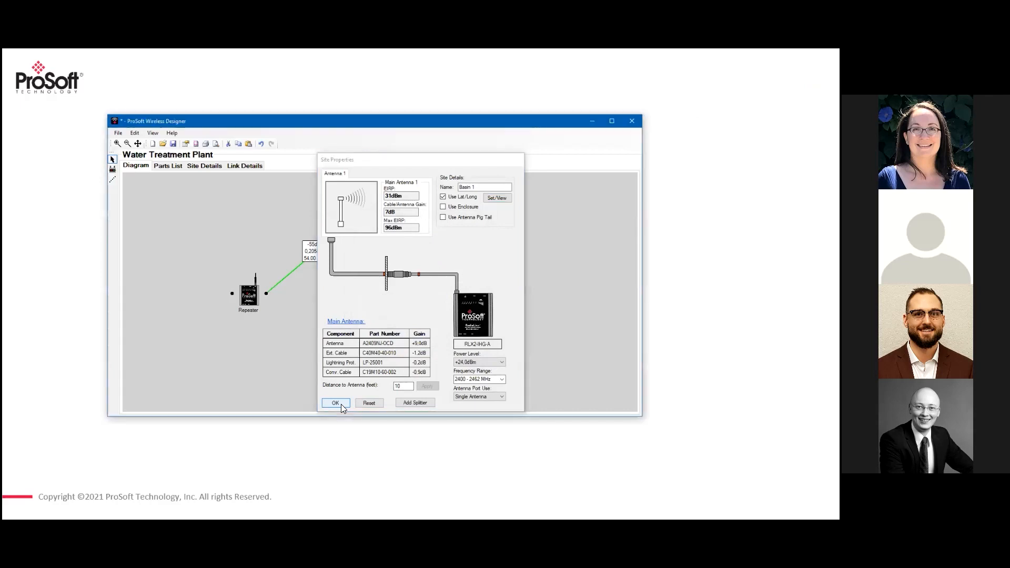
Draw a wireless link from the Repeater to Basin 1
left_click(112, 179)
left_click_drag(271, 304, 328, 338)
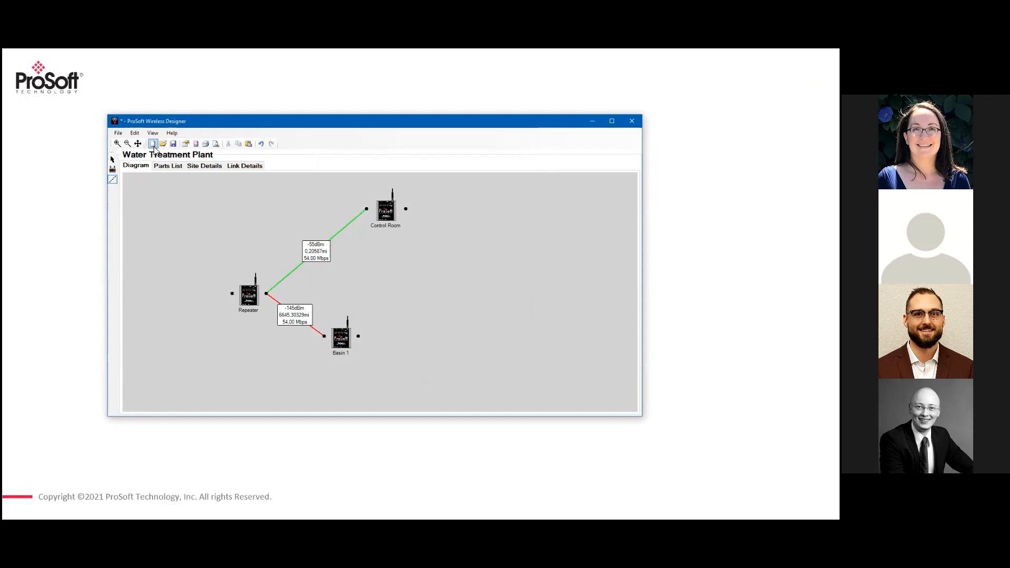
left_click(112, 160)
Try to correct Basin 1's coordinates in degrees, minutes and seconds with latitude 39, 66, 2523 and longitude 105, 0, 20
double_click(343, 334)
left_click(496, 197)
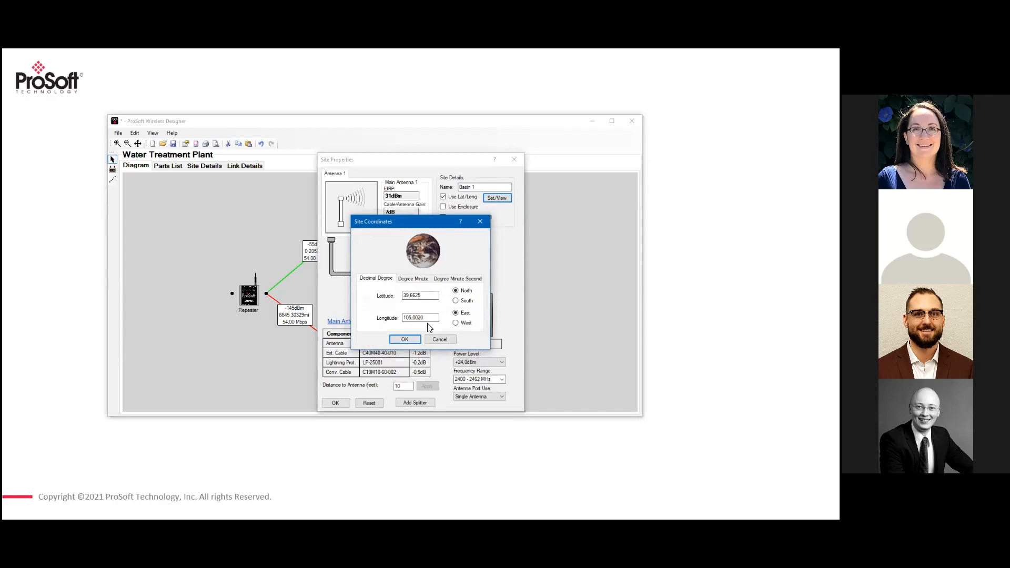
left_click(442, 281)
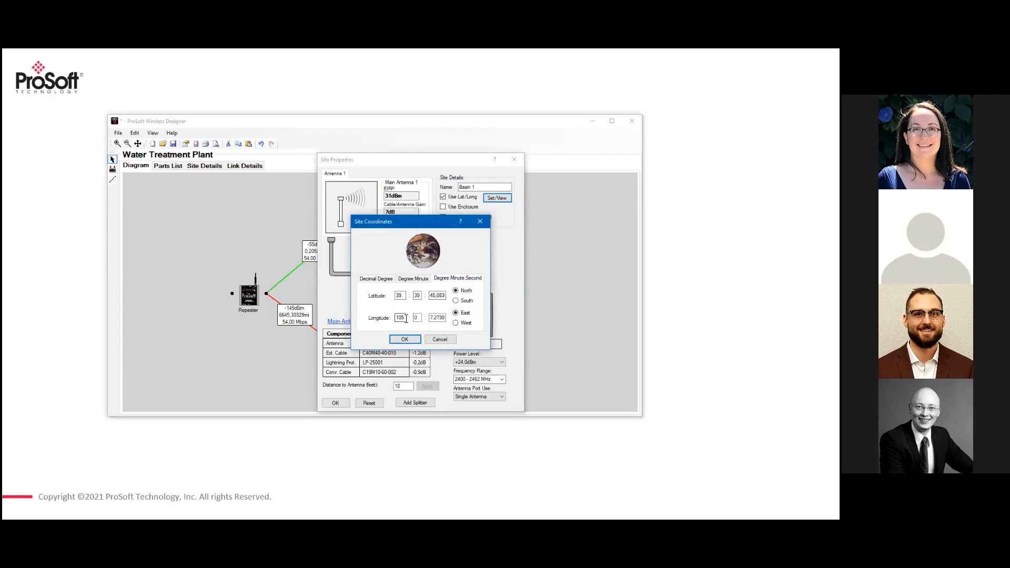
double_click(417, 295)
type("66")
key("Tab")
type("2523")
left_click(404, 317)
type("20")
left_click(404, 339)
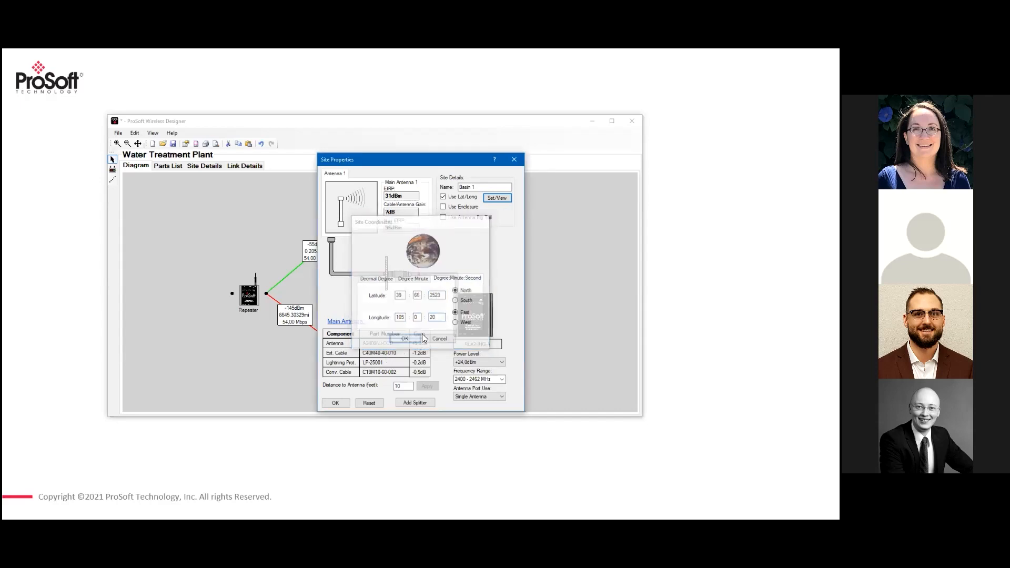
left_click(344, 405)
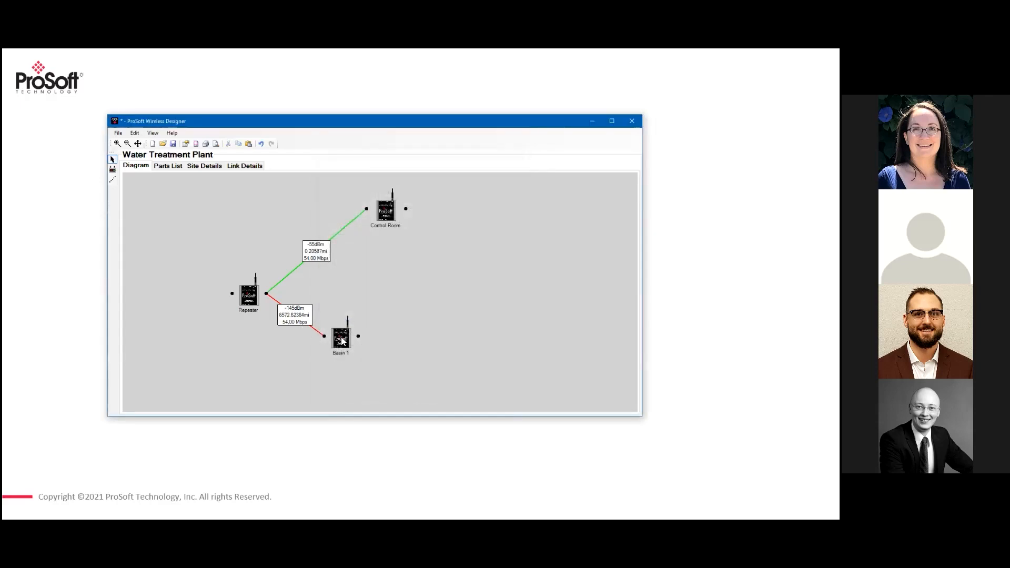
Review the Repeater's site coordinates for comparison and close its properties
double_click(245, 304)
left_click_drag(424, 162, 555, 154)
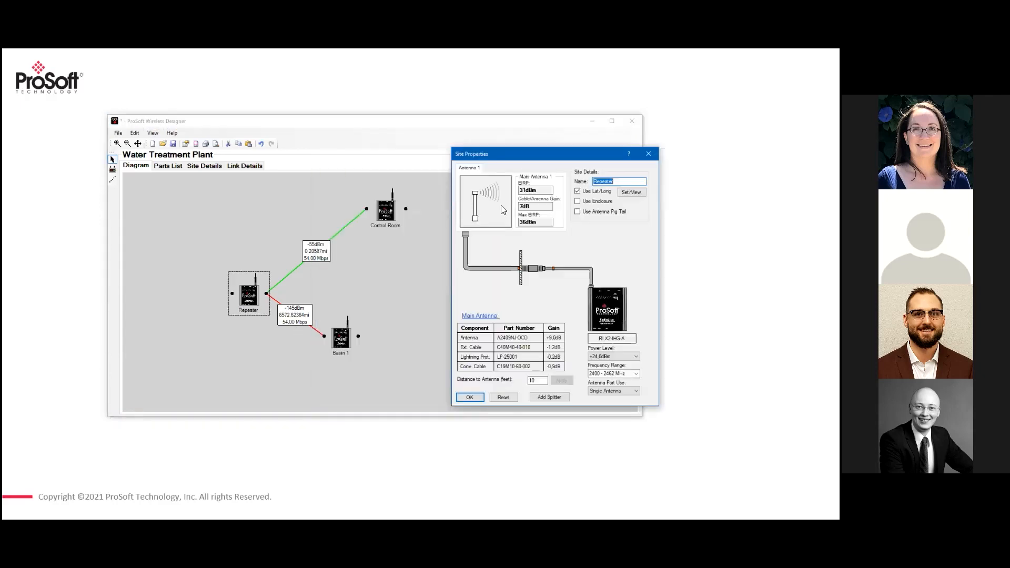
left_click(629, 191)
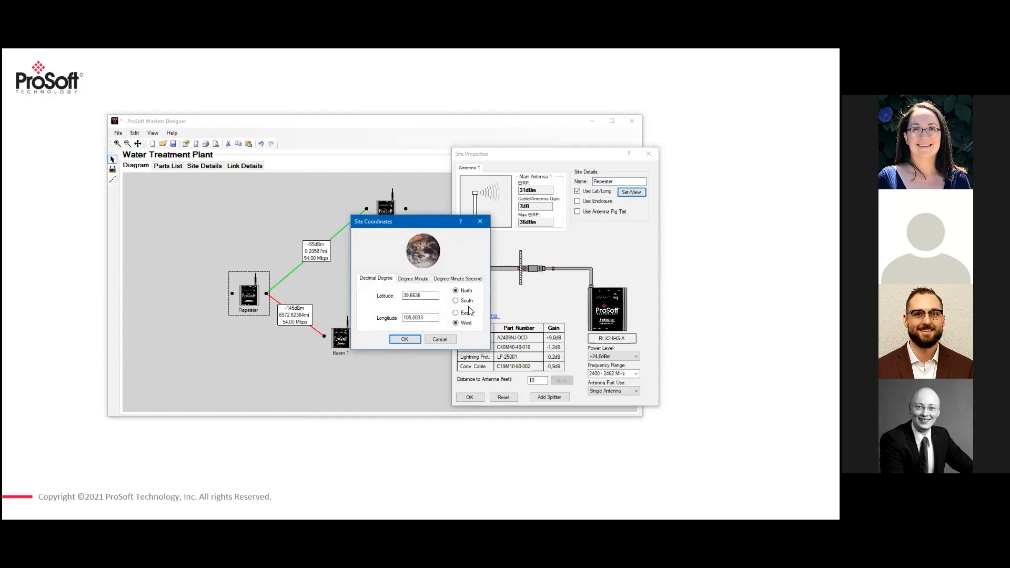
key("Return")
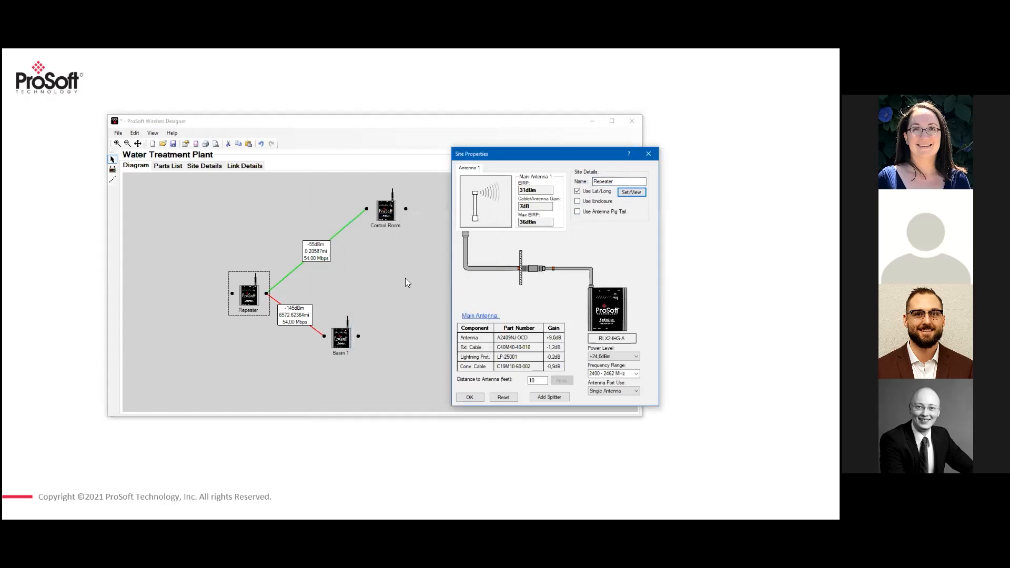
left_click(648, 154)
Set Basin 1's decimal-degree latitude to 39.6625, re-enter its longitude, and apply the site properties
left_click(342, 340)
double_click(343, 339)
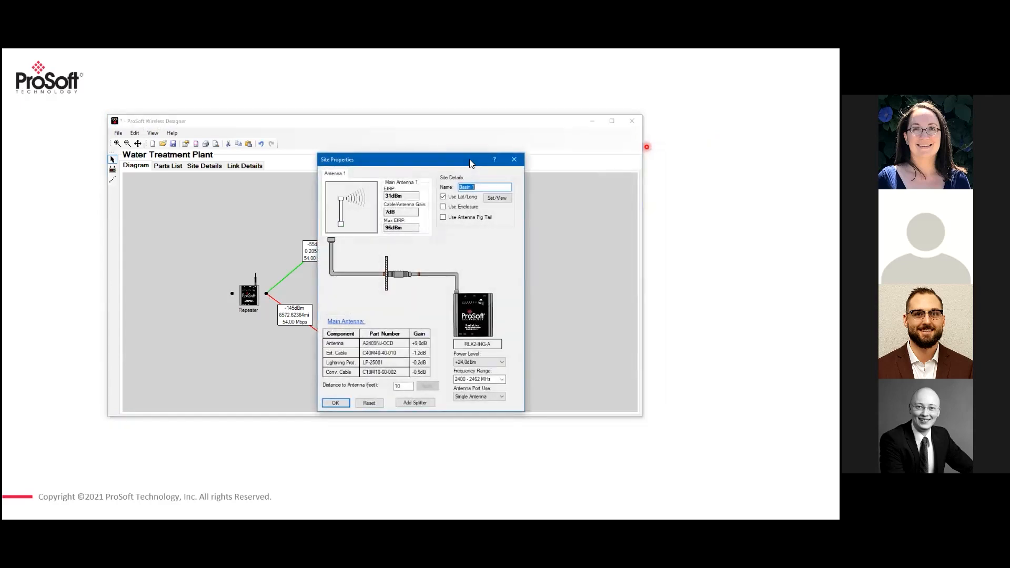
left_click(605, 198)
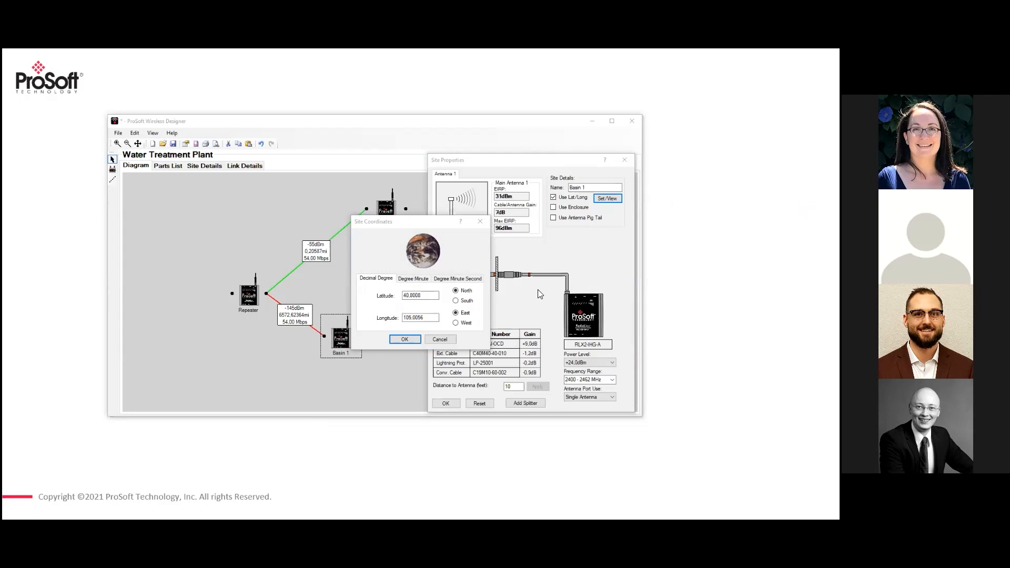
left_click(430, 296)
key("BackSpace")
key("BackSpace")
key("BackSpace")
key("BackSpace")
key("BackSpace")
key("BackSpace")
type("39.6625")
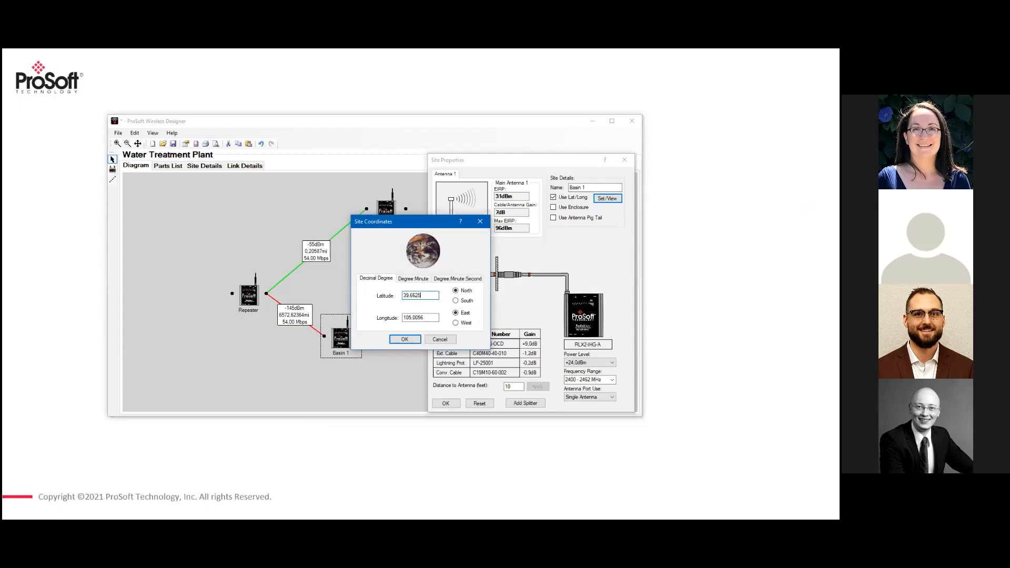
key("Tab")
type("10")
left_click(404, 339)
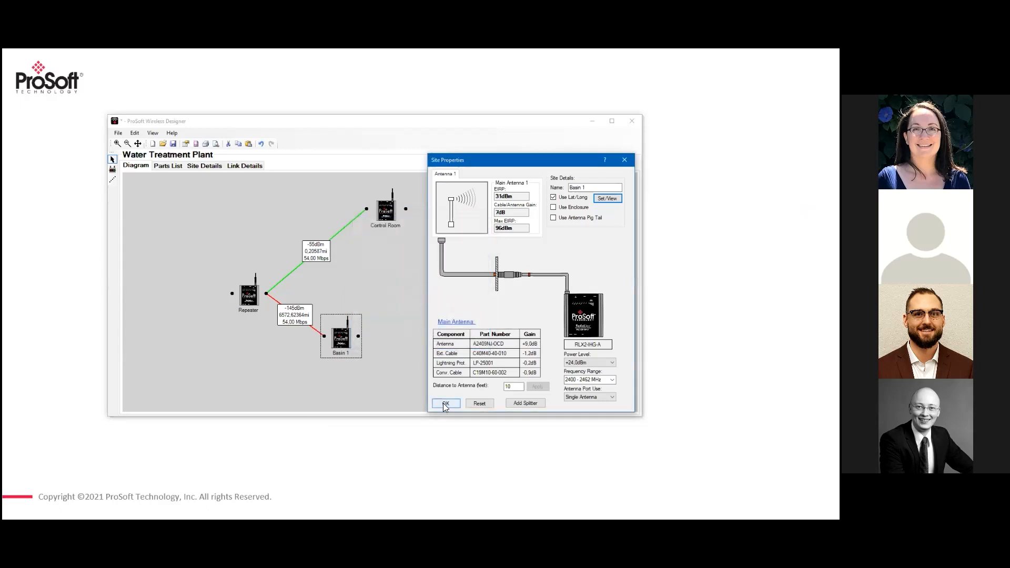
left_click(446, 403)
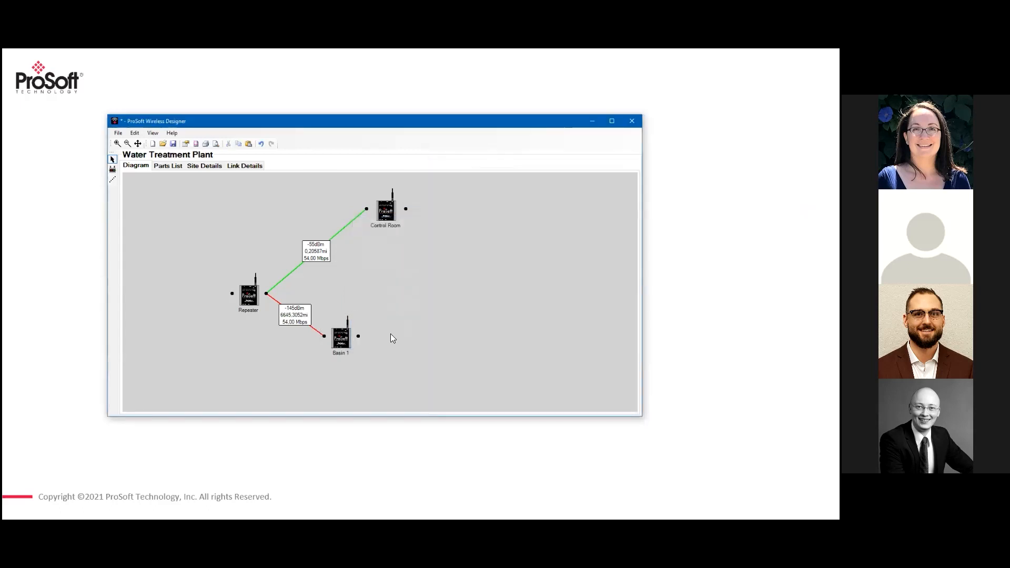
Delete the Basin 1 site together with its link from the diagram
left_click(349, 337)
key("Delete")
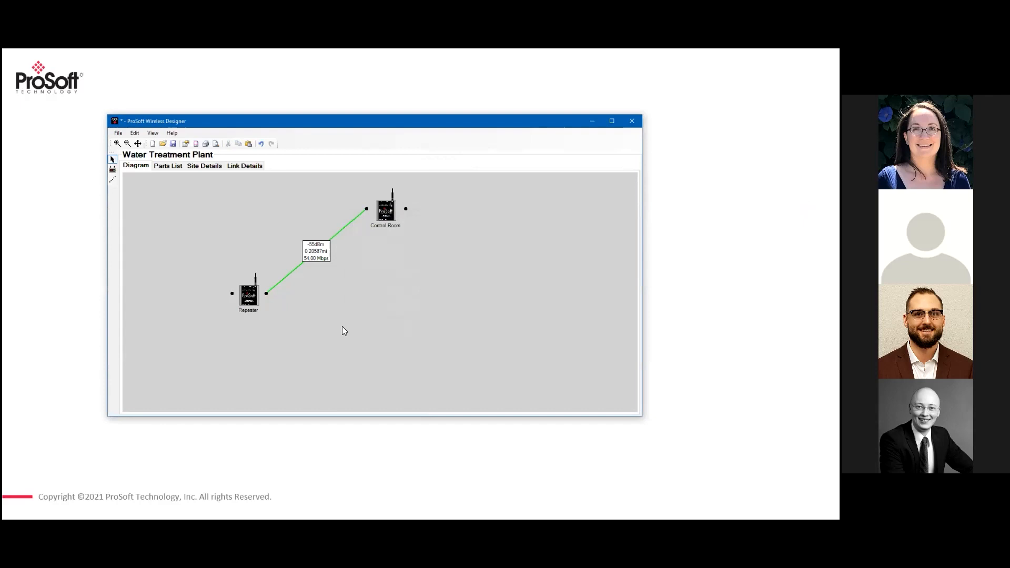
Copy the Repeater site again, place the duplicate below and to the right of it, and name it Basin1
left_click(254, 301)
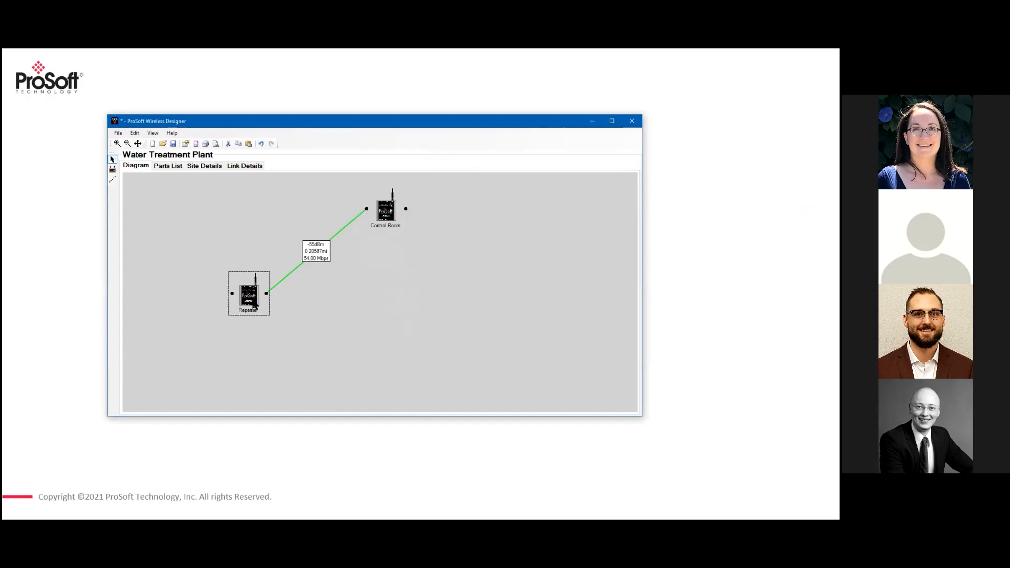
left_click(238, 144)
left_click(249, 144)
left_click_drag(257, 308, 342, 339)
double_click(344, 339)
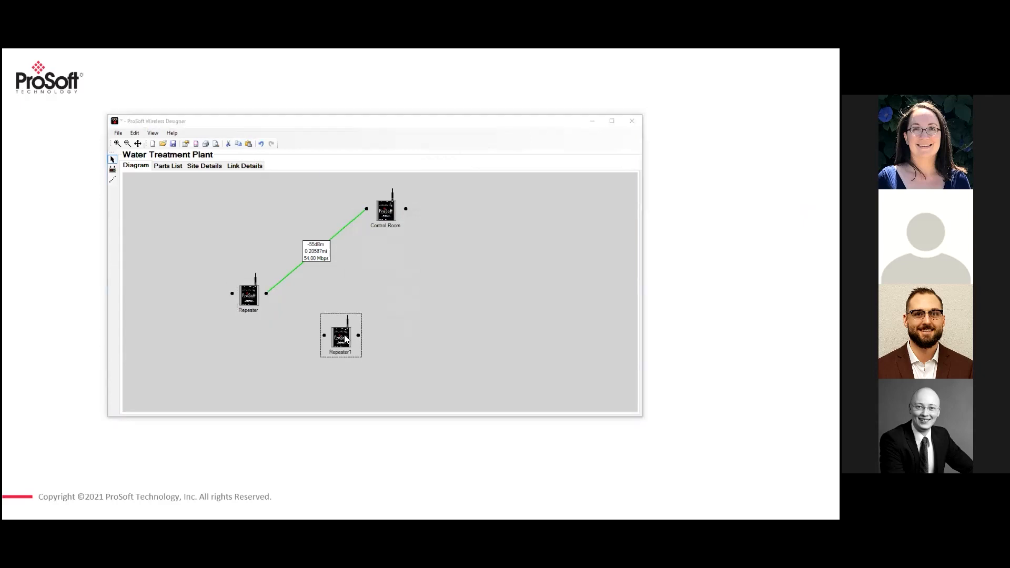
type("Basin1")
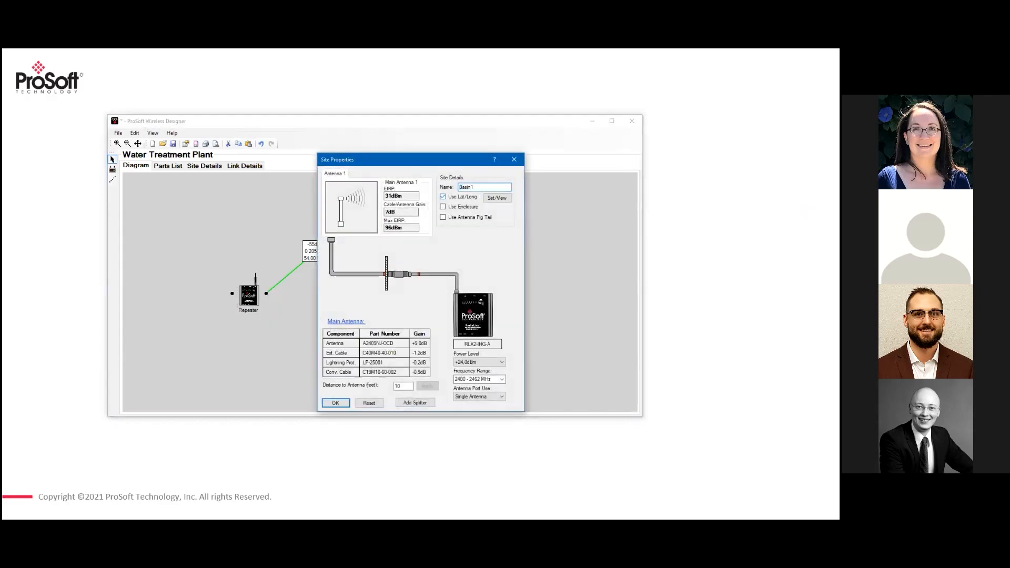
Change Basin1's longitude to -105.0033 and apply the coordinates and site properties
left_click(498, 198)
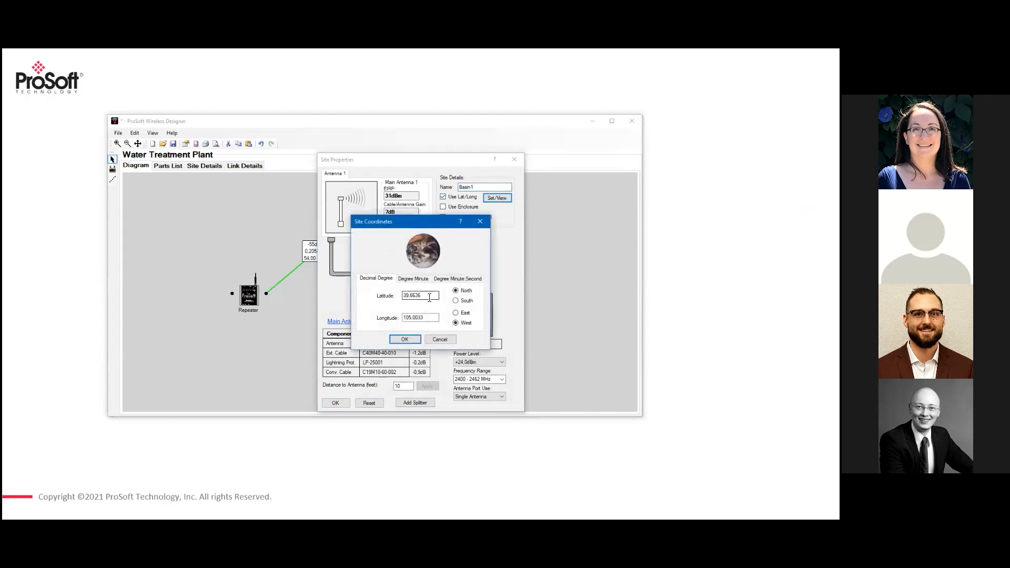
left_click(403, 318)
type("-")
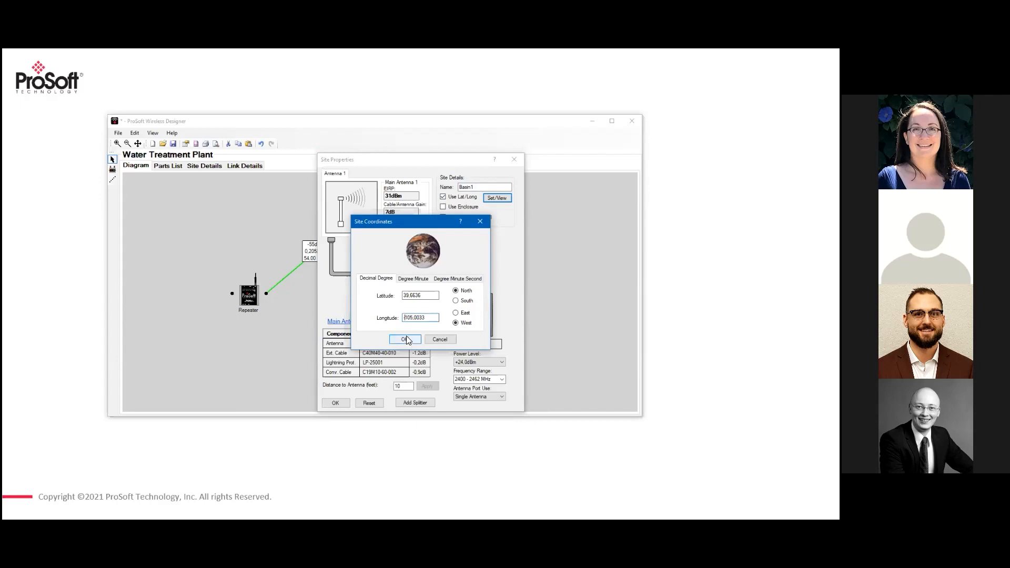
left_click(405, 341)
left_click(347, 404)
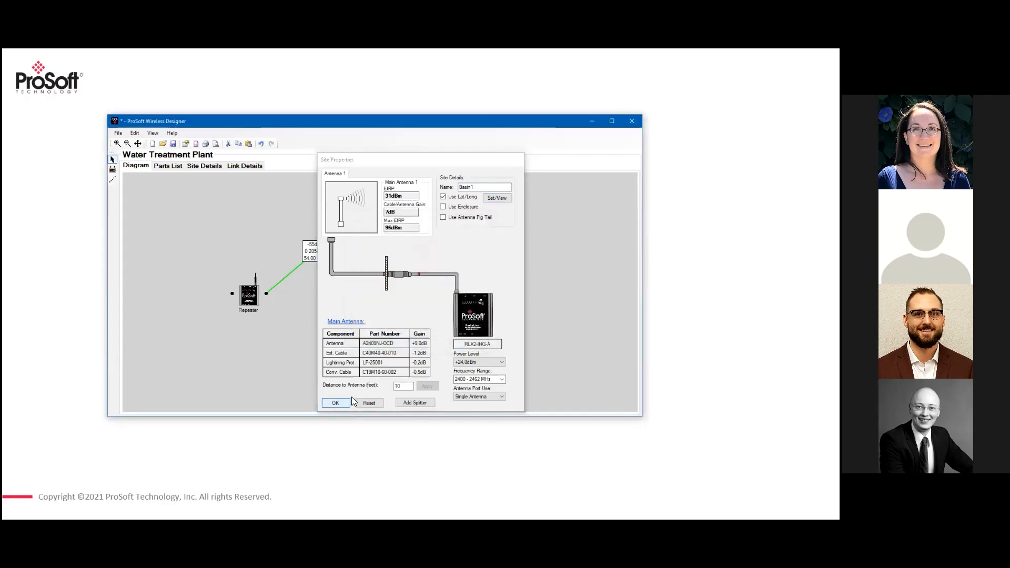
Draw a link between the Repeater's right-hand connection point and the Basin1 site
left_click(112, 180)
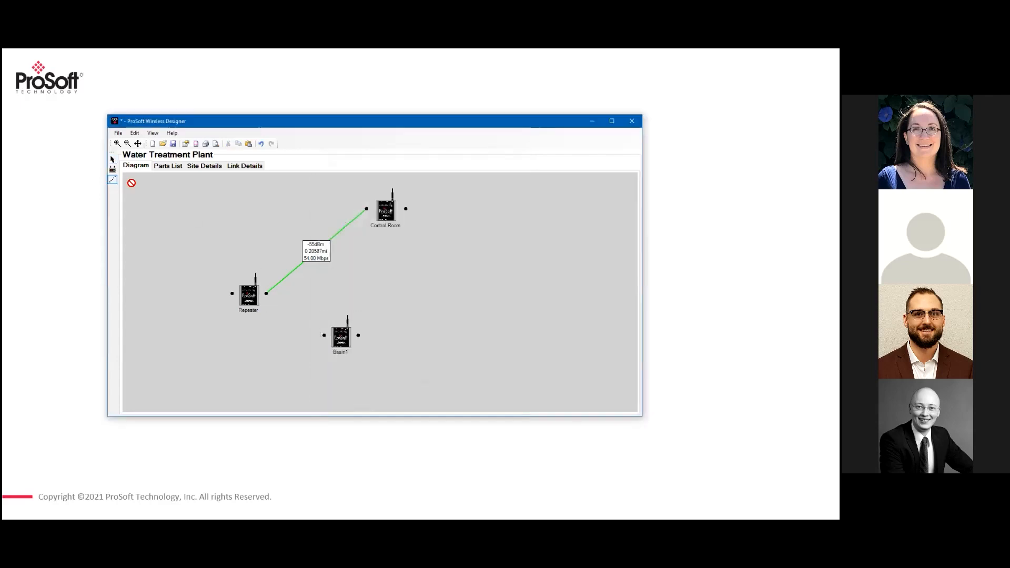
left_click_drag(266, 293, 323, 347)
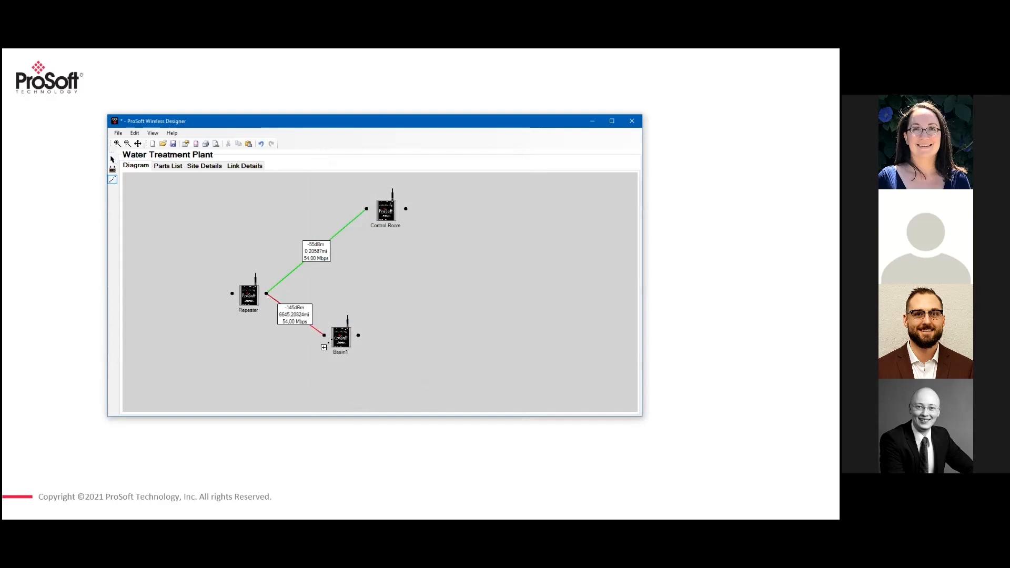
Remove the duplicated Basin1 site and its Repeater link from the diagram
left_click(113, 160)
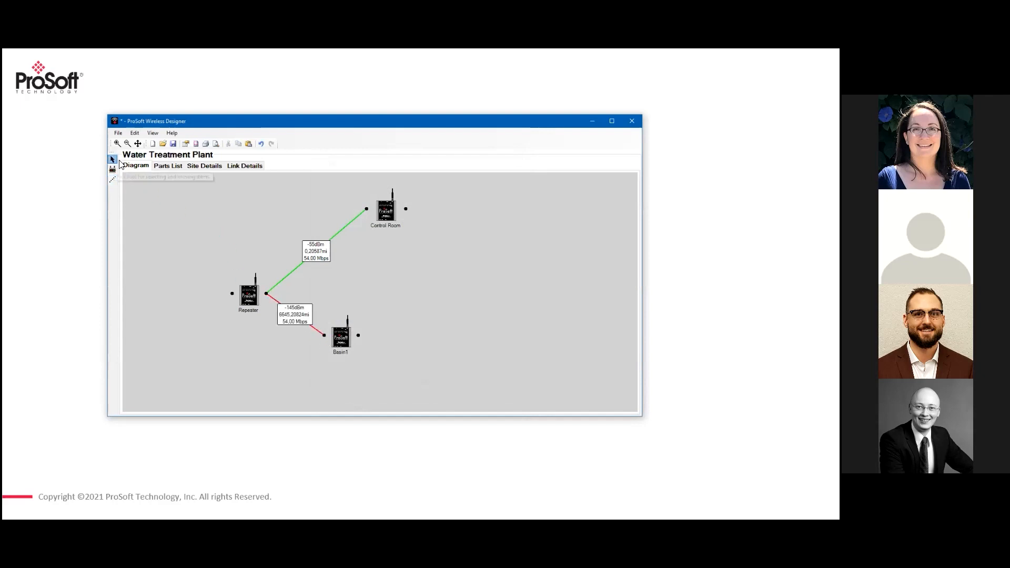
left_click(345, 340)
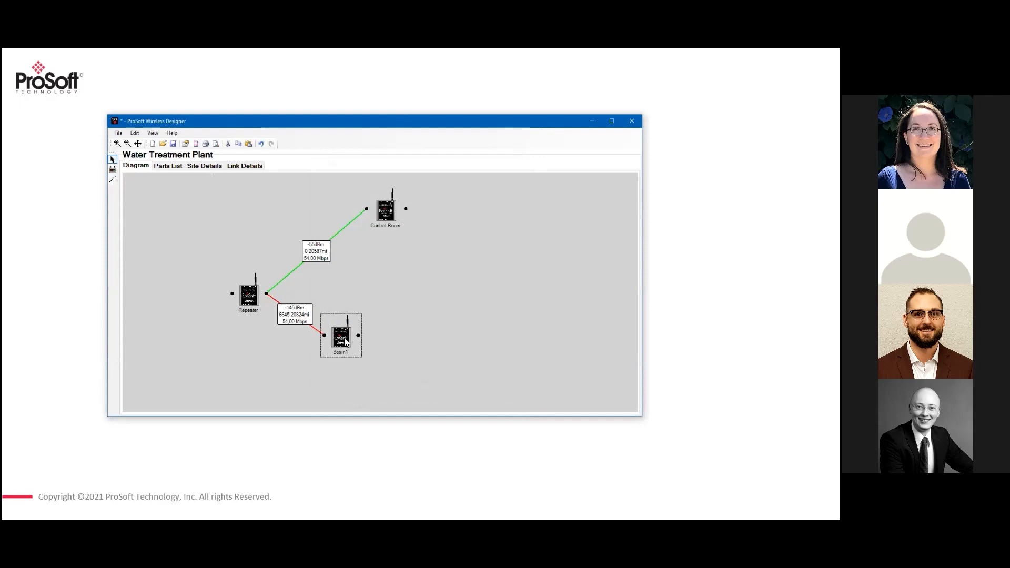
key("Delete")
Check the Repeater's decimal-degree site coordinates and accept them along with its site properties
double_click(251, 300)
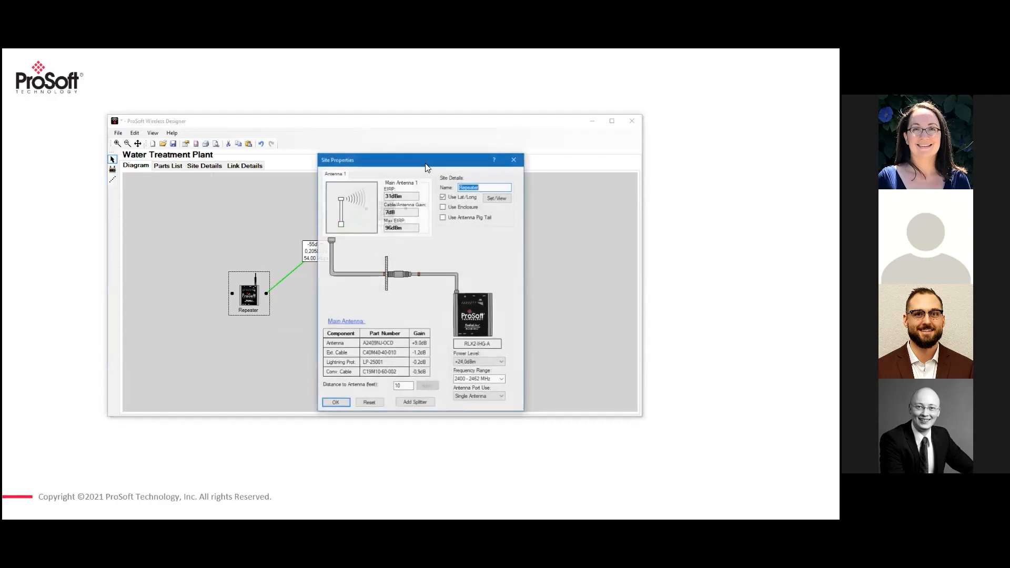
left_click_drag(424, 163, 554, 164)
left_click(625, 200)
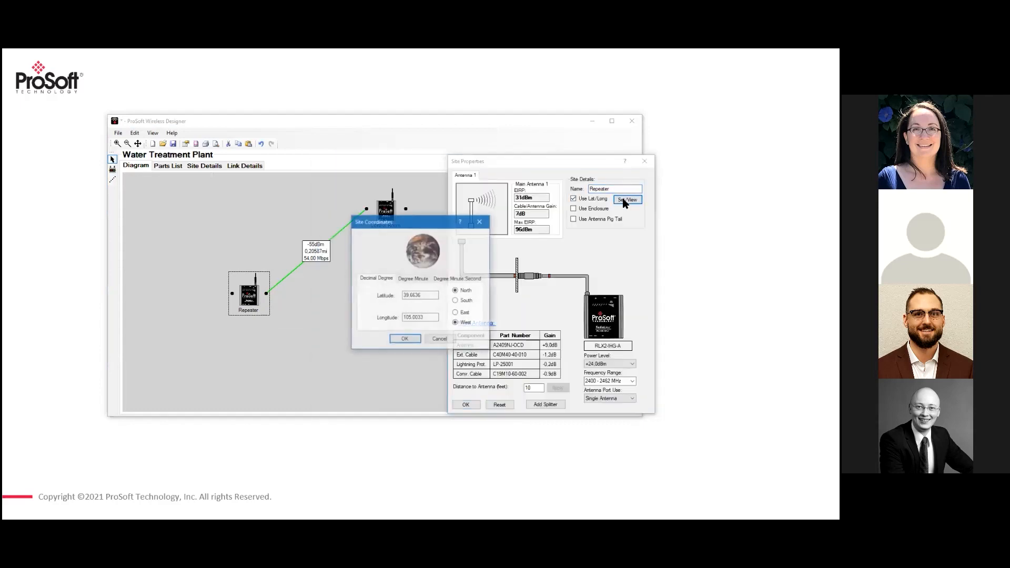
left_click_drag(419, 226, 433, 245)
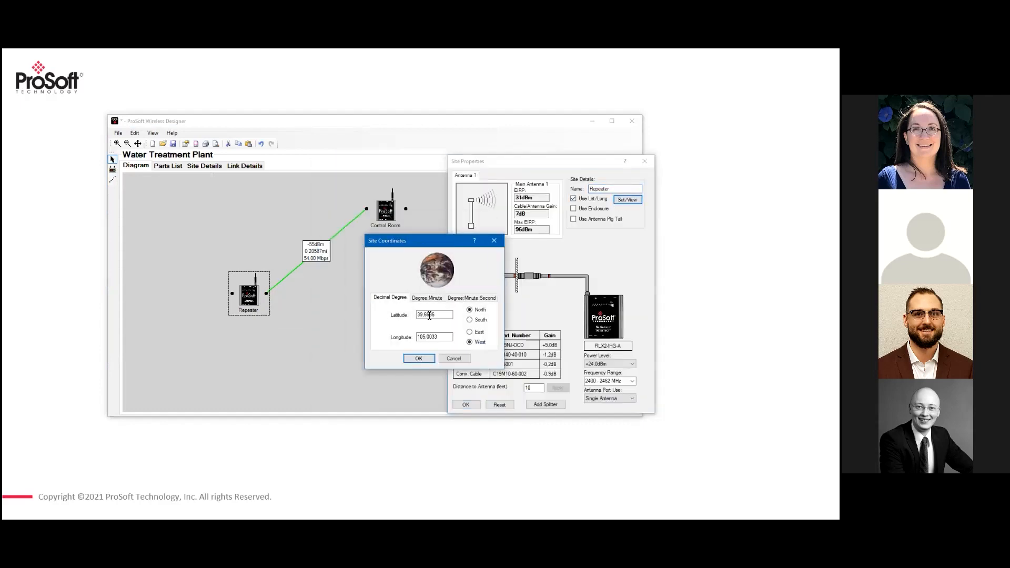
left_click(424, 359)
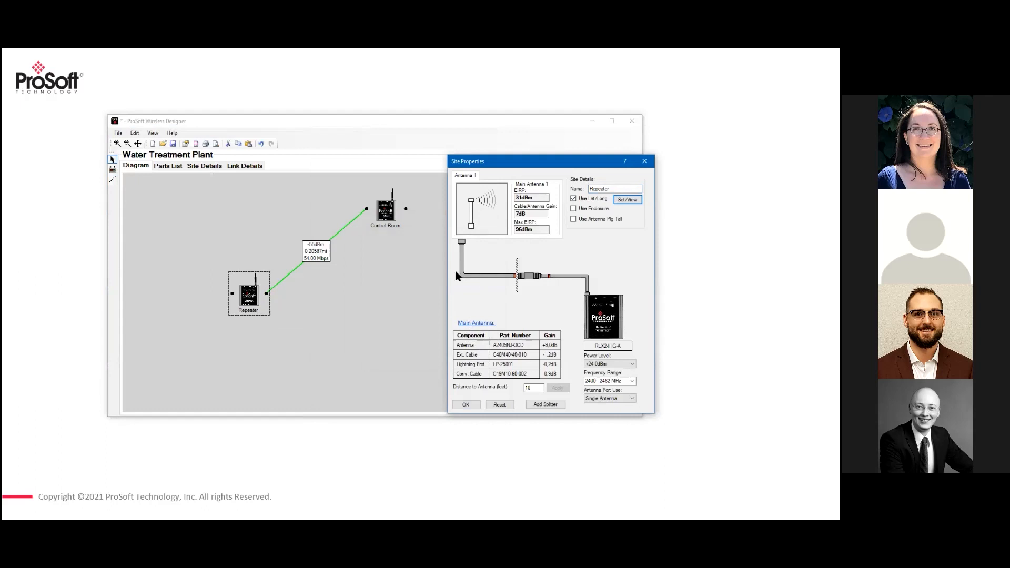
left_click(465, 403)
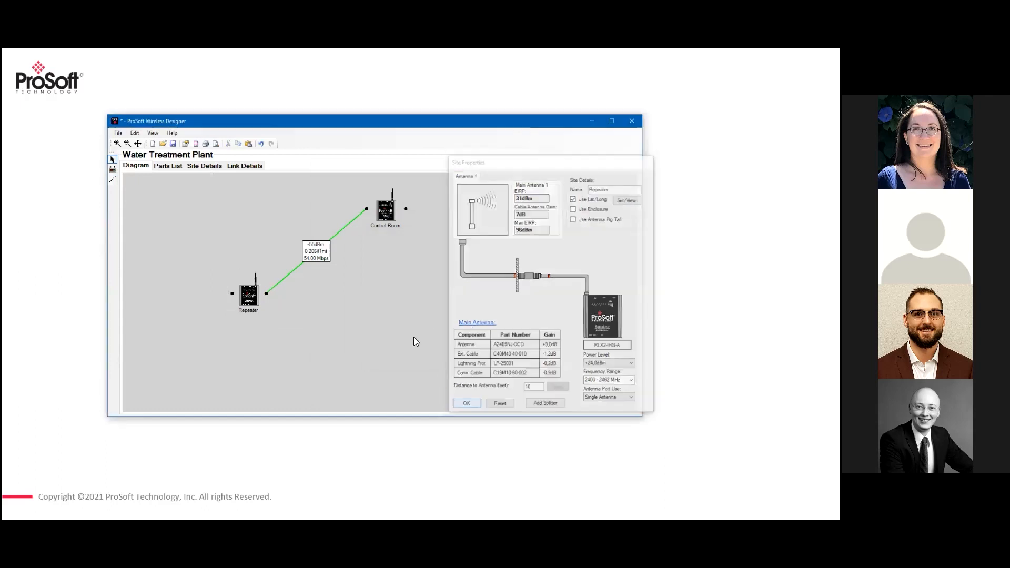
Set the data rate of the link between Repeater and Control Room to 11.00 Mbps and apply the link properties
double_click(319, 250)
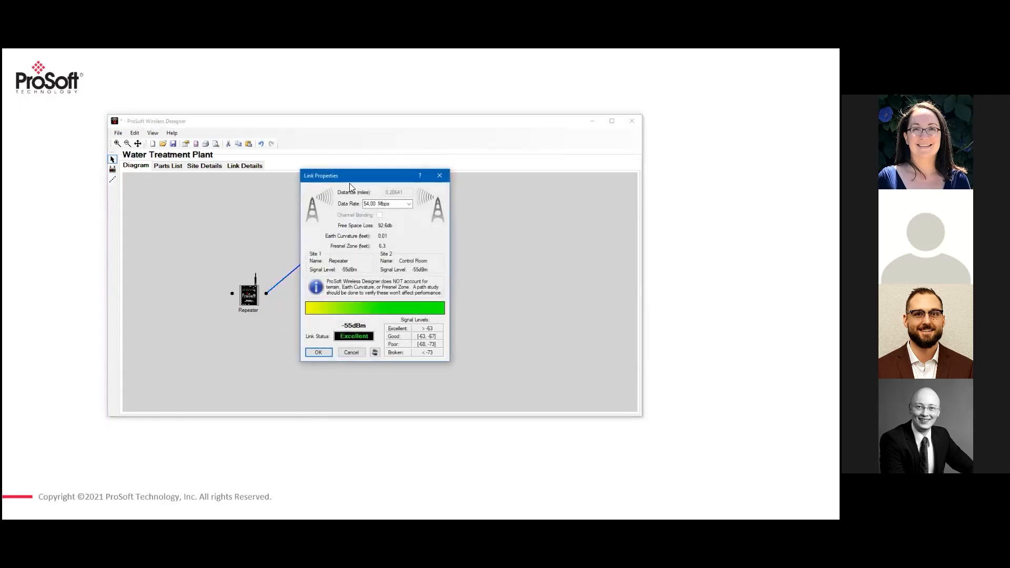
left_click_drag(356, 180, 485, 185)
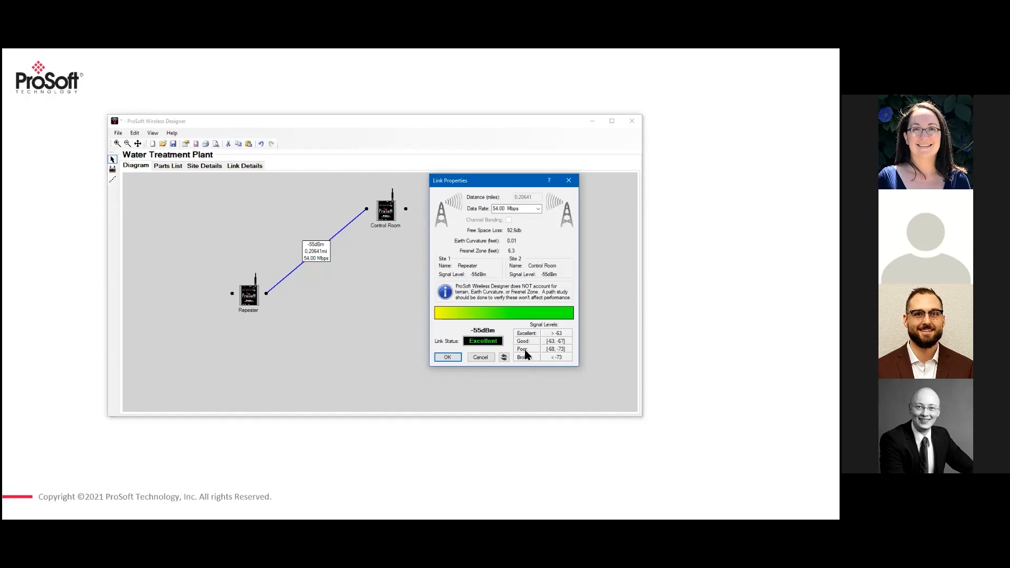
left_click(538, 209)
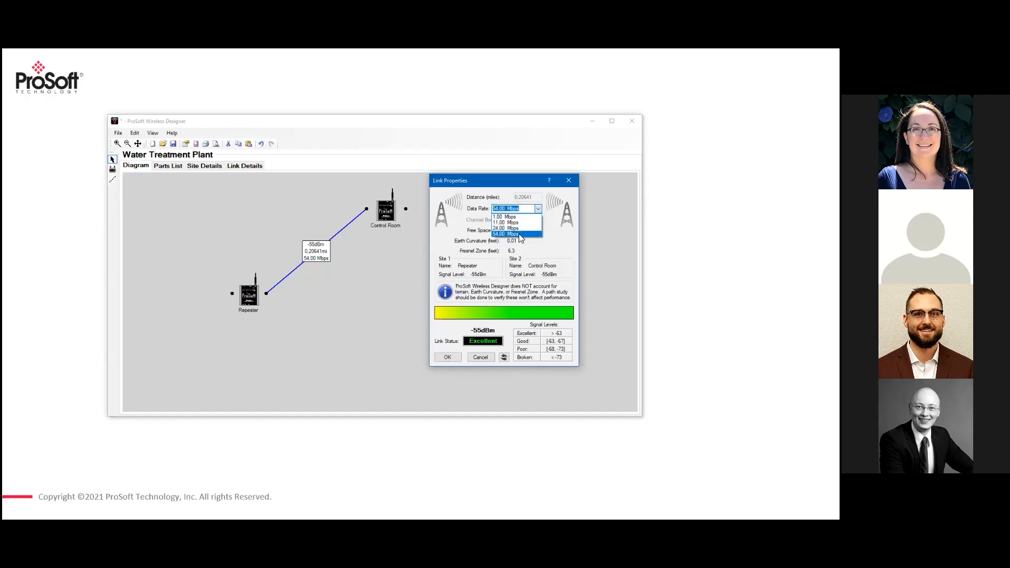
left_click(517, 223)
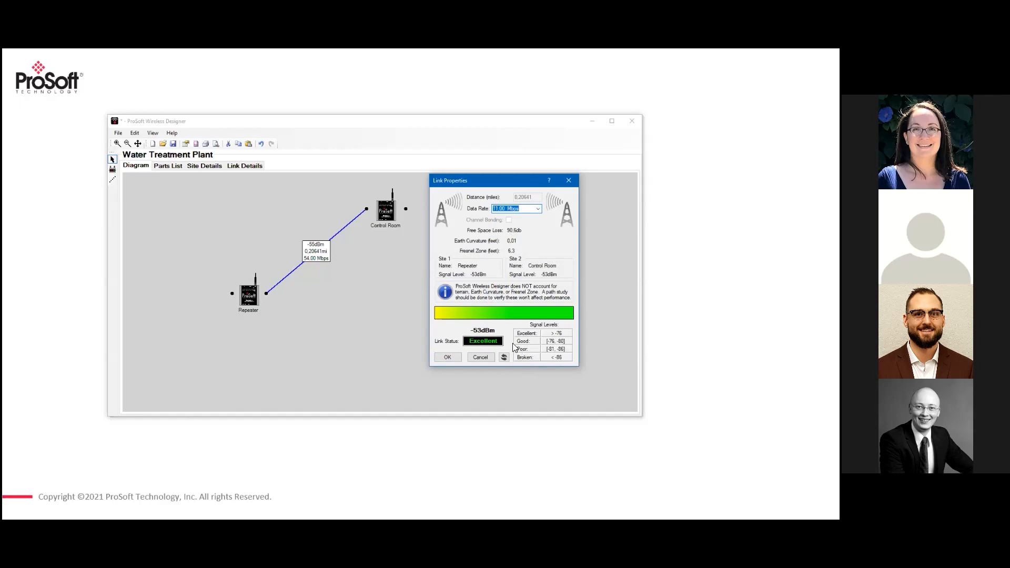
left_click(447, 358)
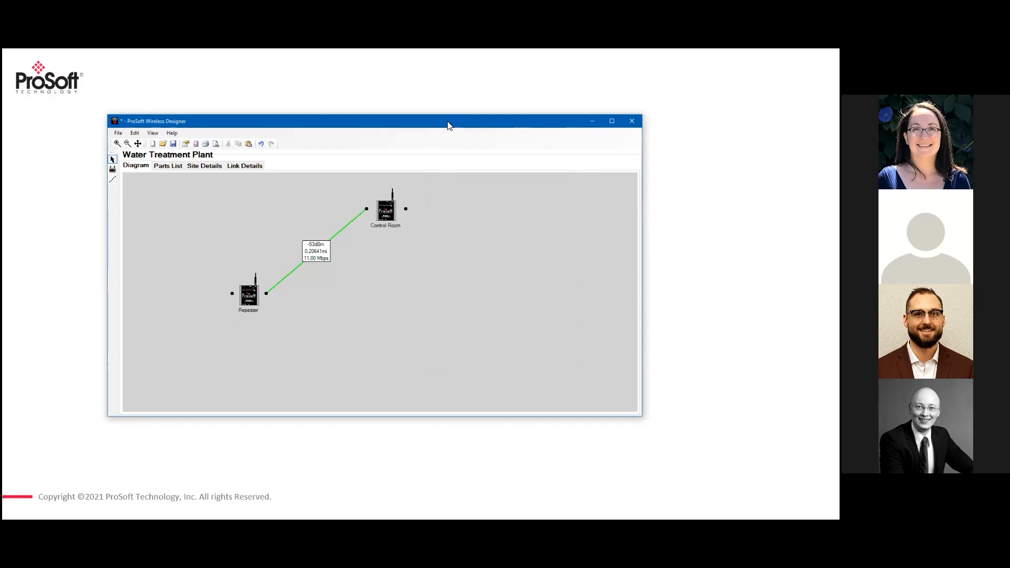
key("Right")
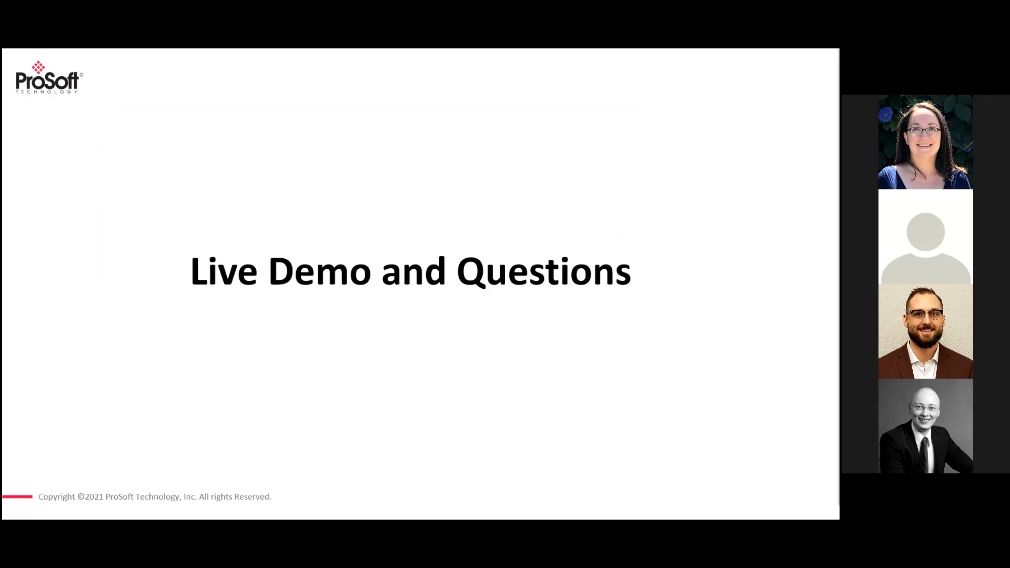
key("Right")
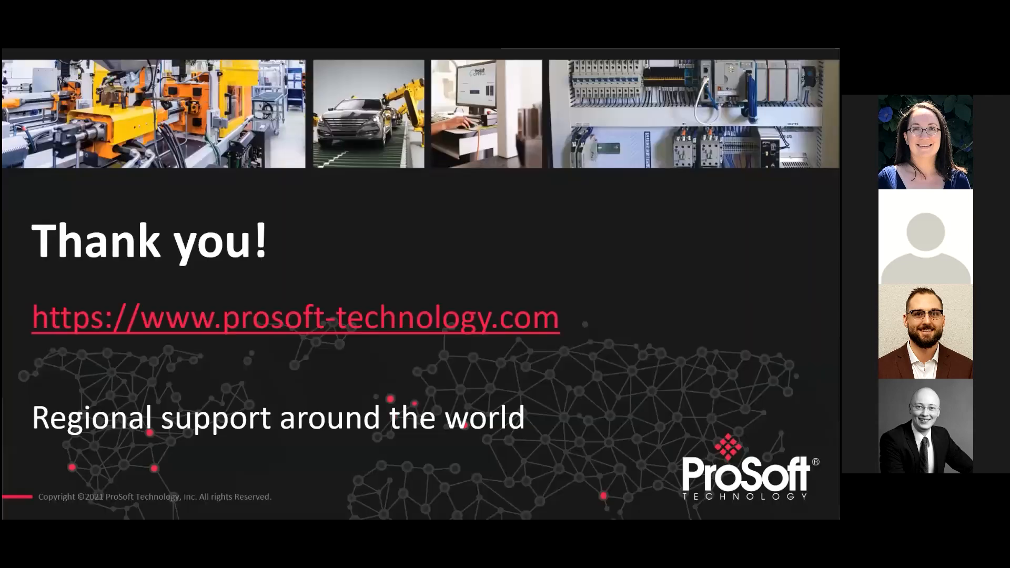